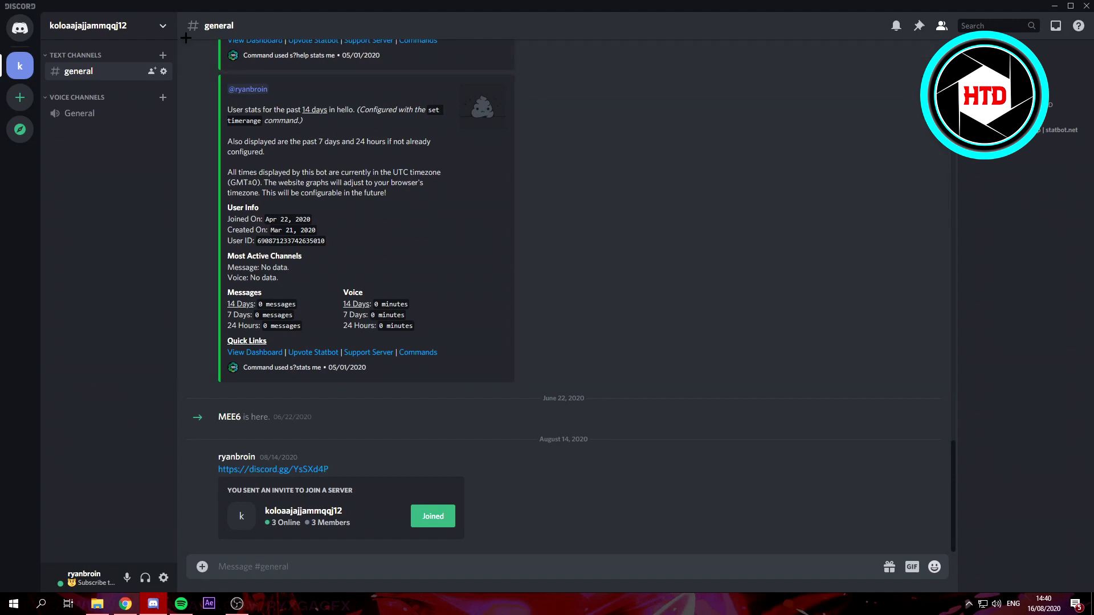
# Create a new server role in the server settings, name it OWNER, and save the change
pyautogui.click(165, 35)
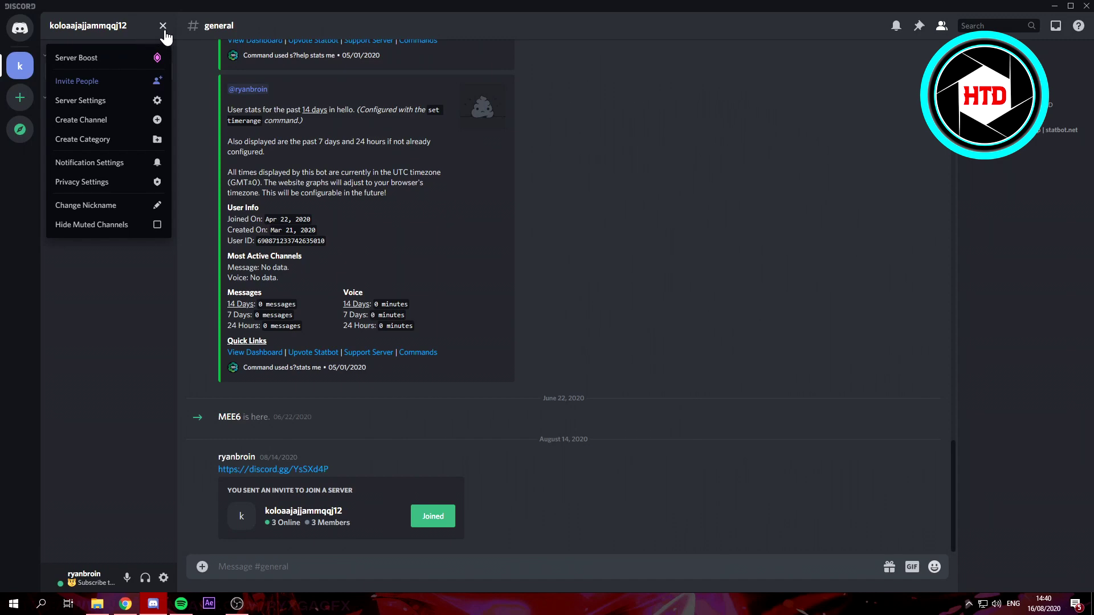
pyautogui.click(113, 100)
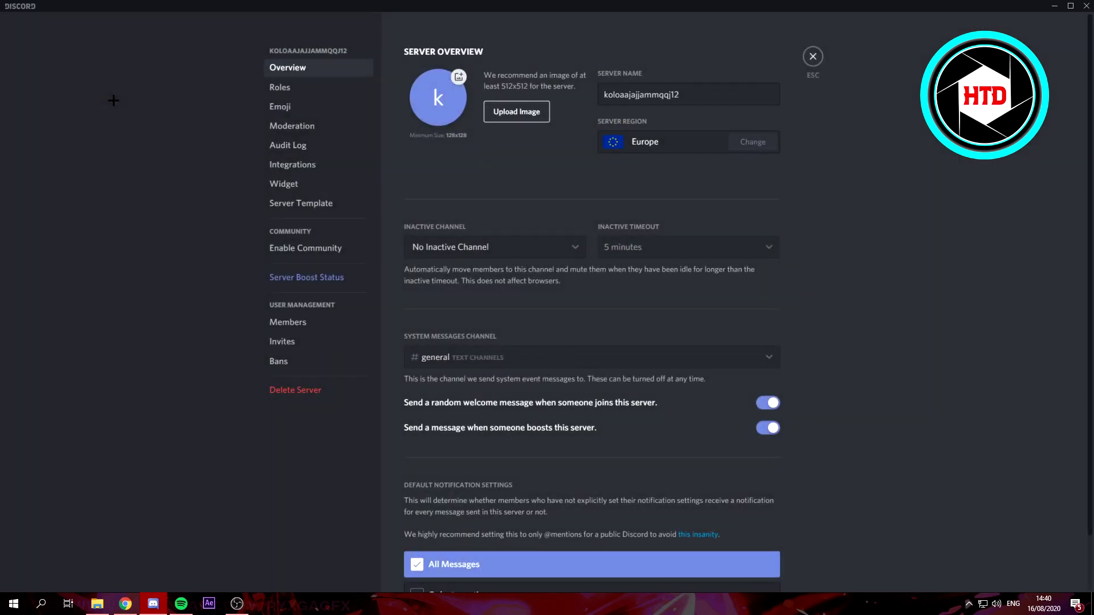
pyautogui.click(297, 88)
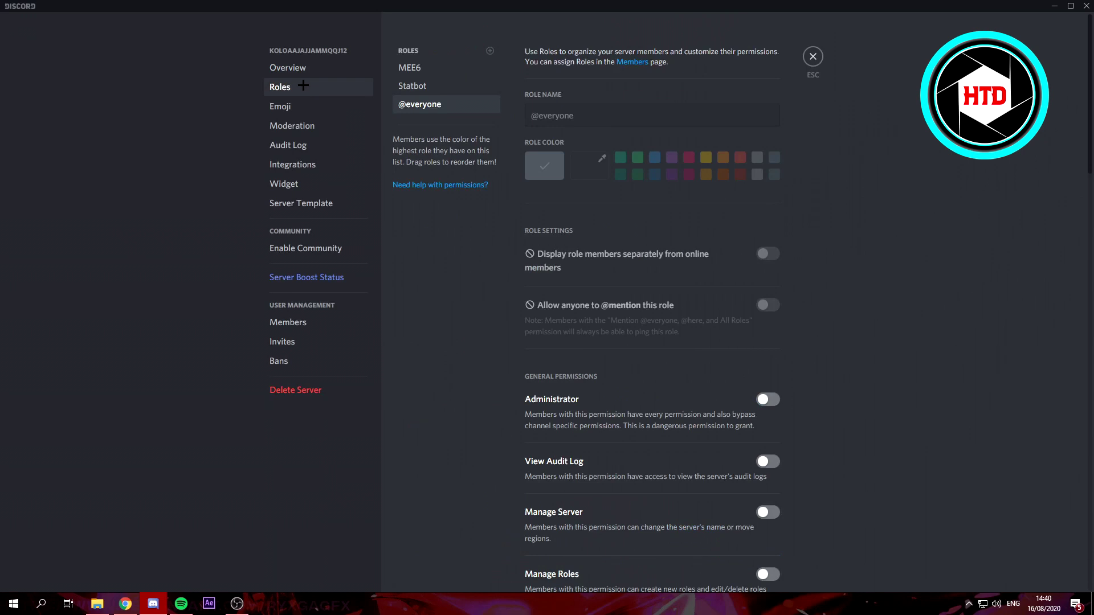
pyautogui.click(490, 52)
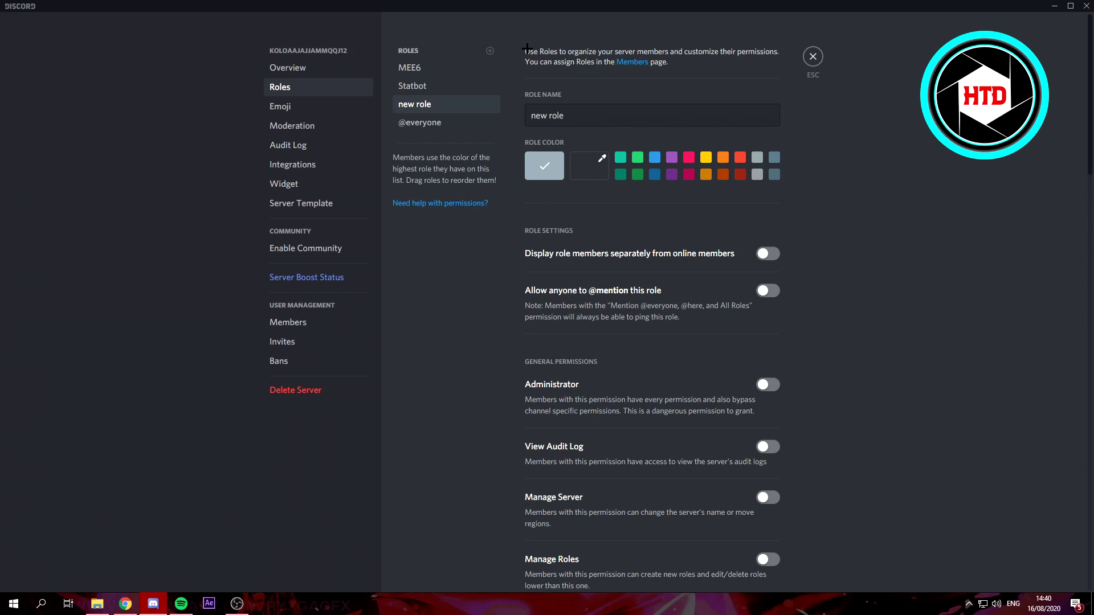
pyautogui.tripleClick(602, 119)
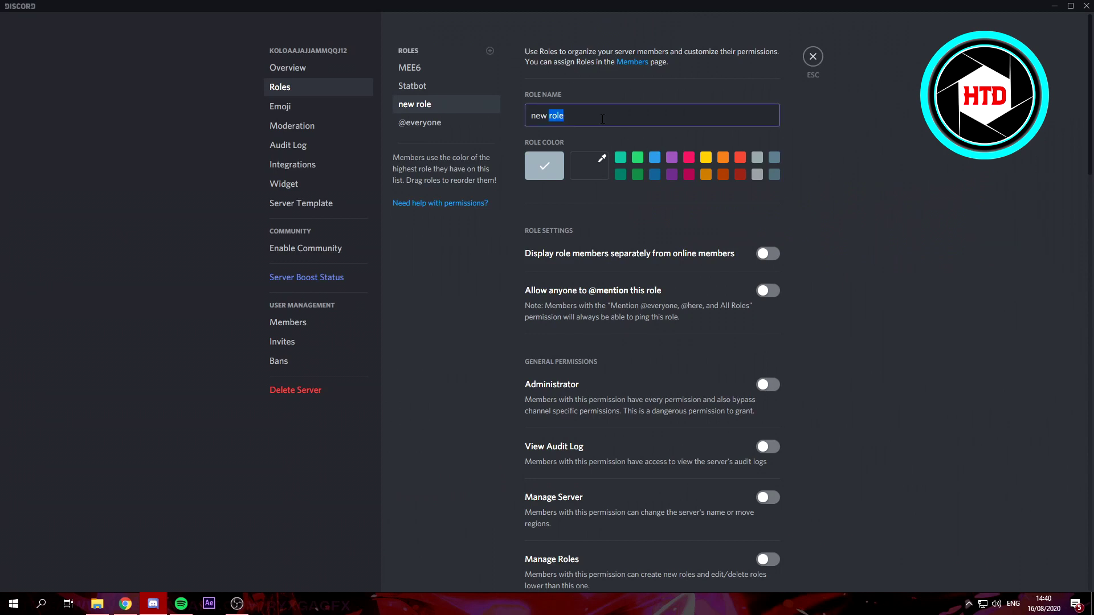
pyautogui.write('OWNER')
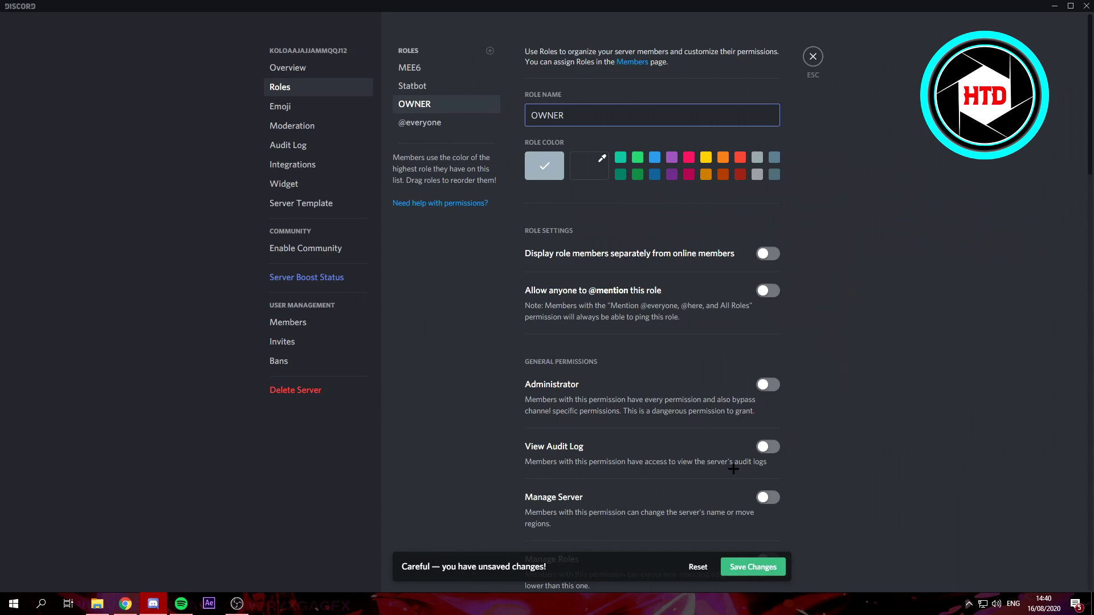
pyautogui.click(761, 570)
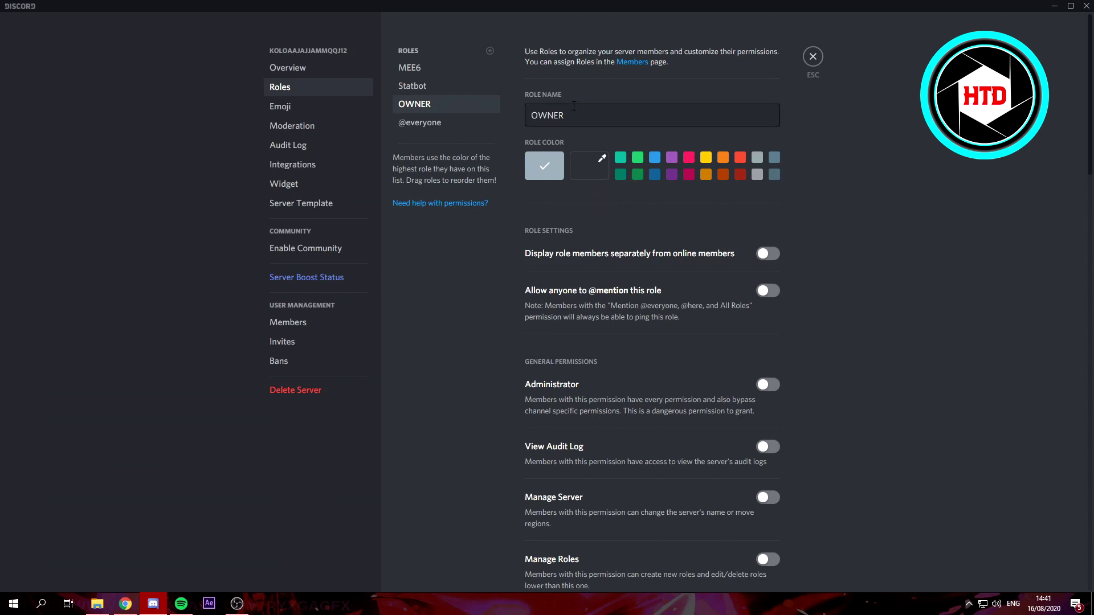
# Set the OWNER role's color to a custom dark red
pyautogui.click(590, 166)
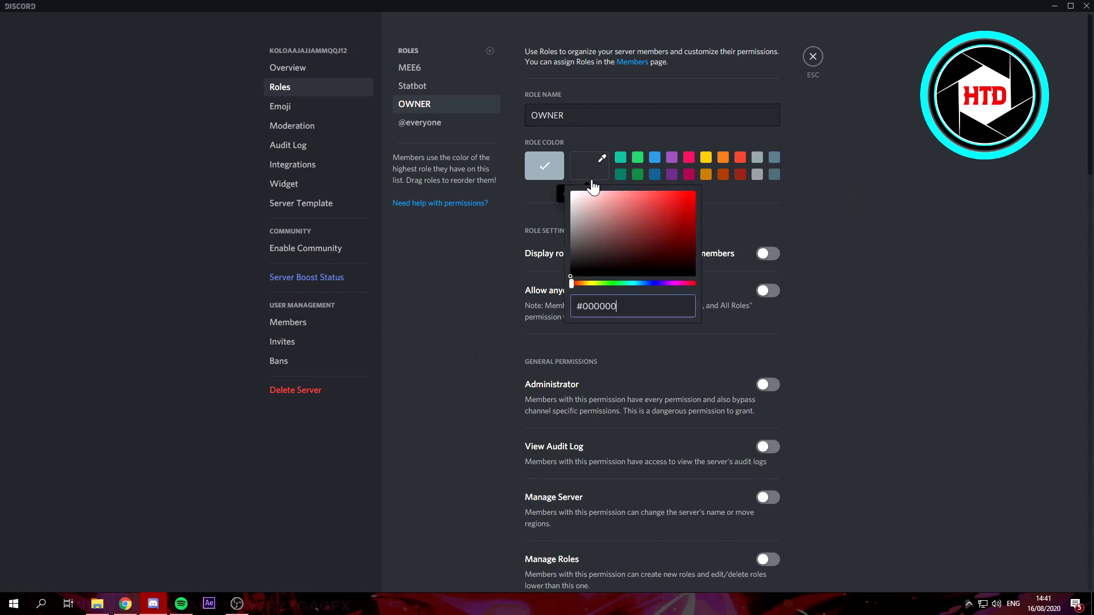
pyautogui.click(574, 299)
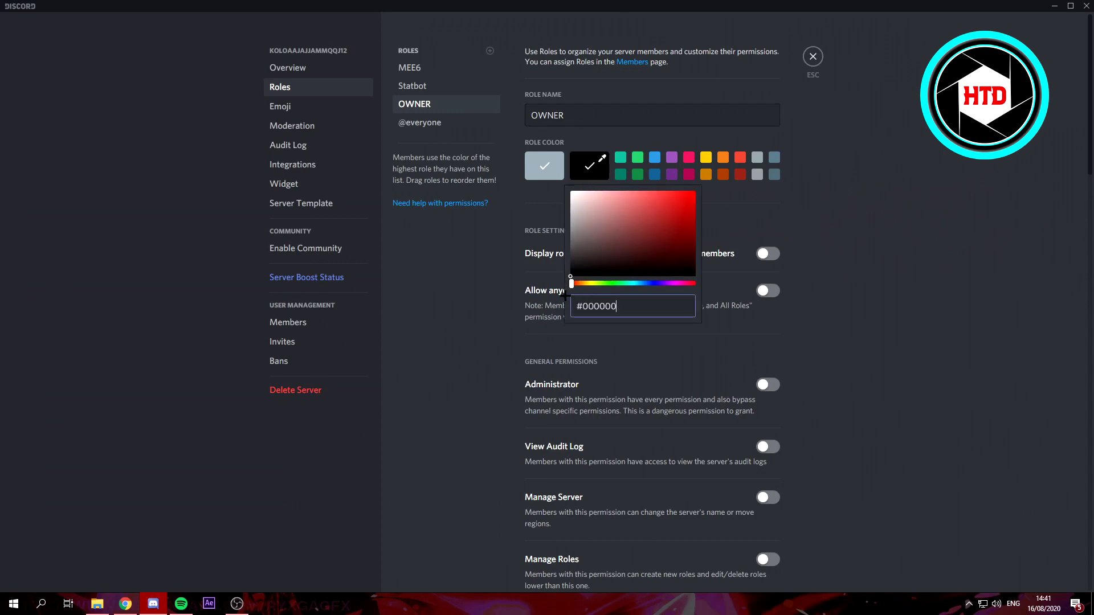
pyautogui.press('BackSpace')
pyautogui.press('BackSpace')
pyautogui.press('BackSpace')
pyautogui.press('BackSpace')
pyautogui.press('BackSpace')
pyautogui.press('BackSpace')
pyautogui.write('ff0000')
pyautogui.moveTo(693, 197); pyautogui.dragTo(784, 223)
pyautogui.click(784, 223)
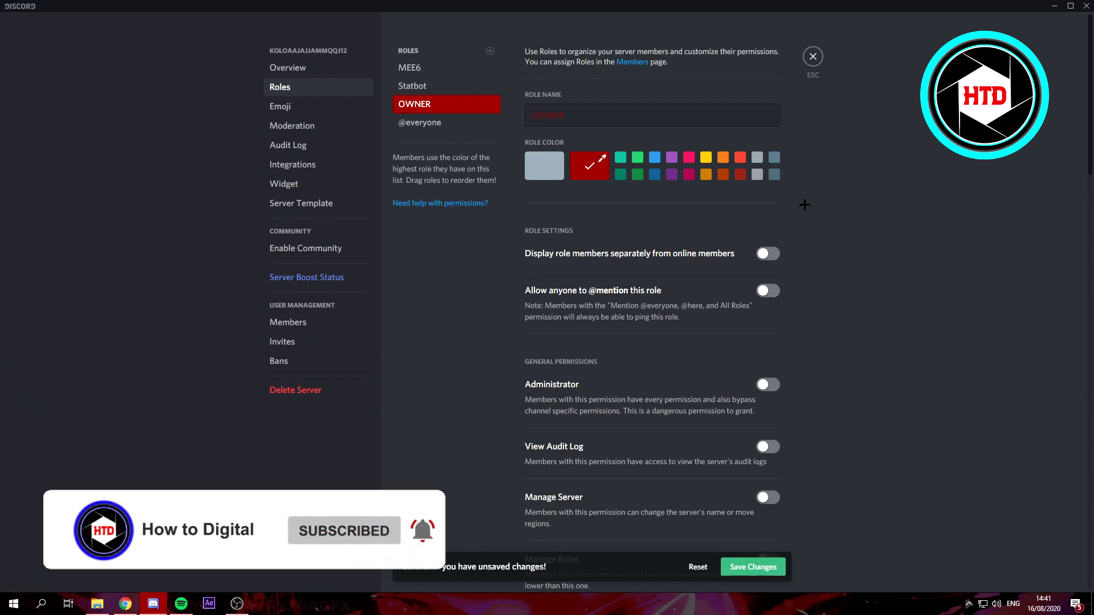
# Display OWNER members separately, allow anyone to mention the role, and grant it Administrator, View Audit Log and Manage Server
pyautogui.scroll(-20, 771, 228)
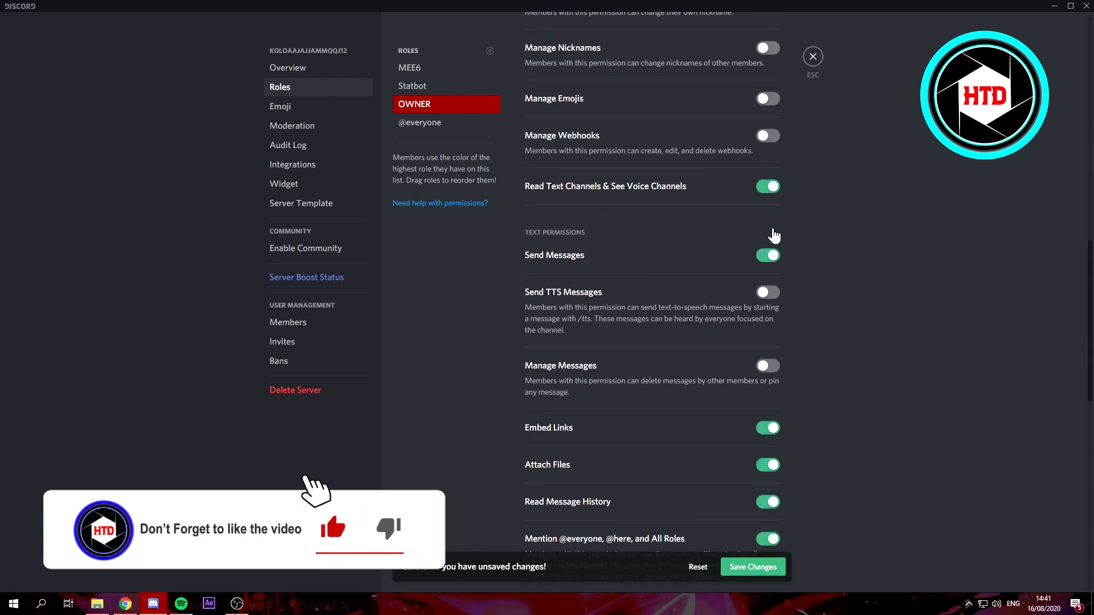
pyautogui.scroll(20, 773, 236)
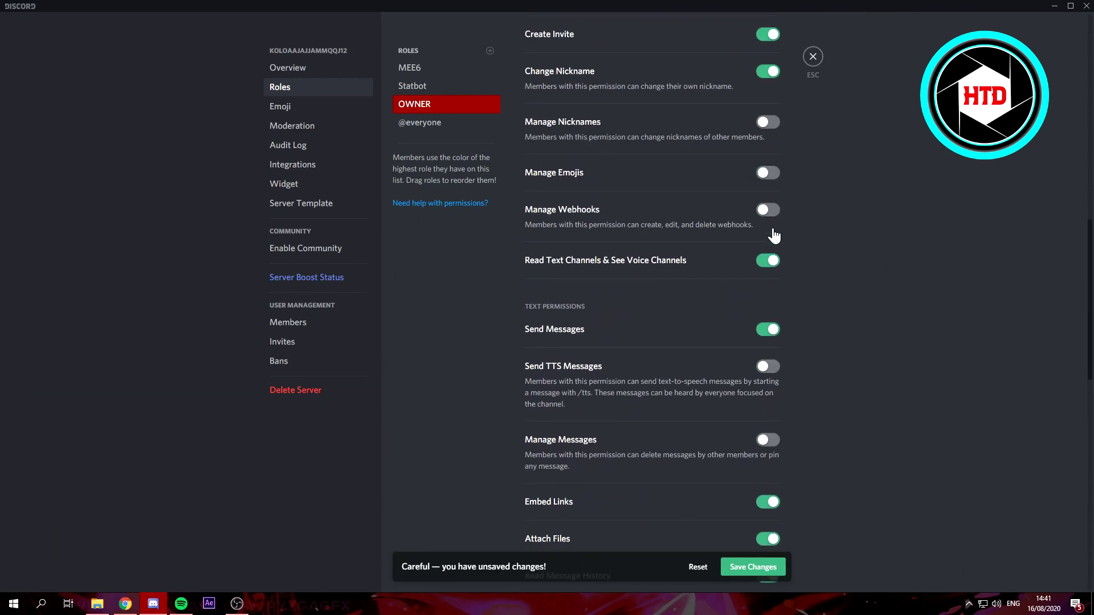
pyautogui.scroll(2, 774, 235)
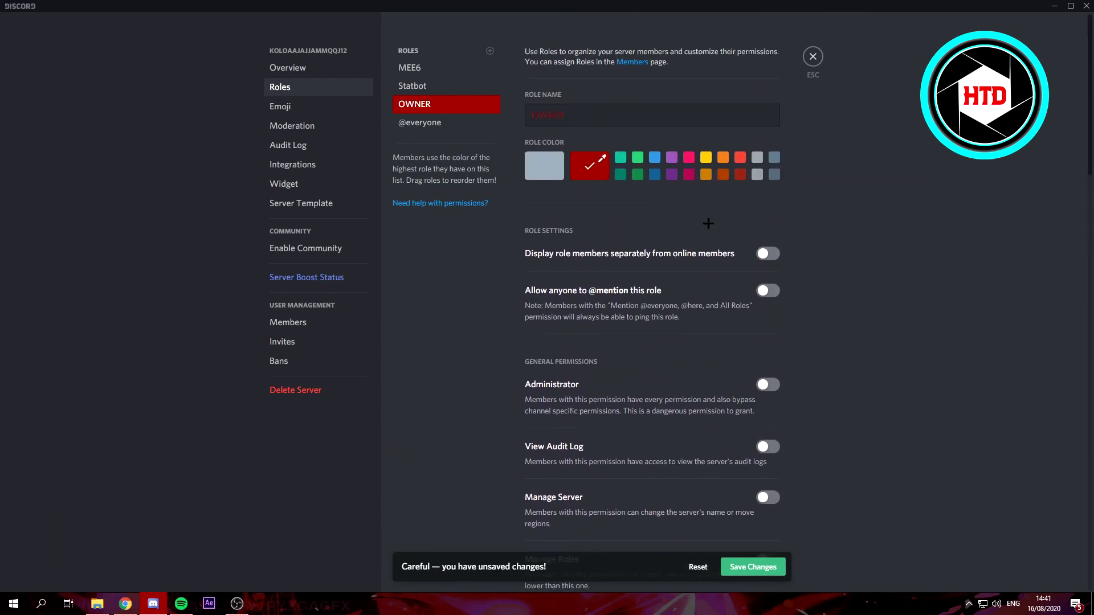
pyautogui.click(768, 254)
pyautogui.click(768, 291)
pyautogui.click(768, 384)
pyautogui.click(766, 448)
pyautogui.click(768, 498)
# Grant the OWNER role the Manage Roles, Manage Channels, Kick Members and Ban Members permissions
pyautogui.scroll(-5, 797, 416)
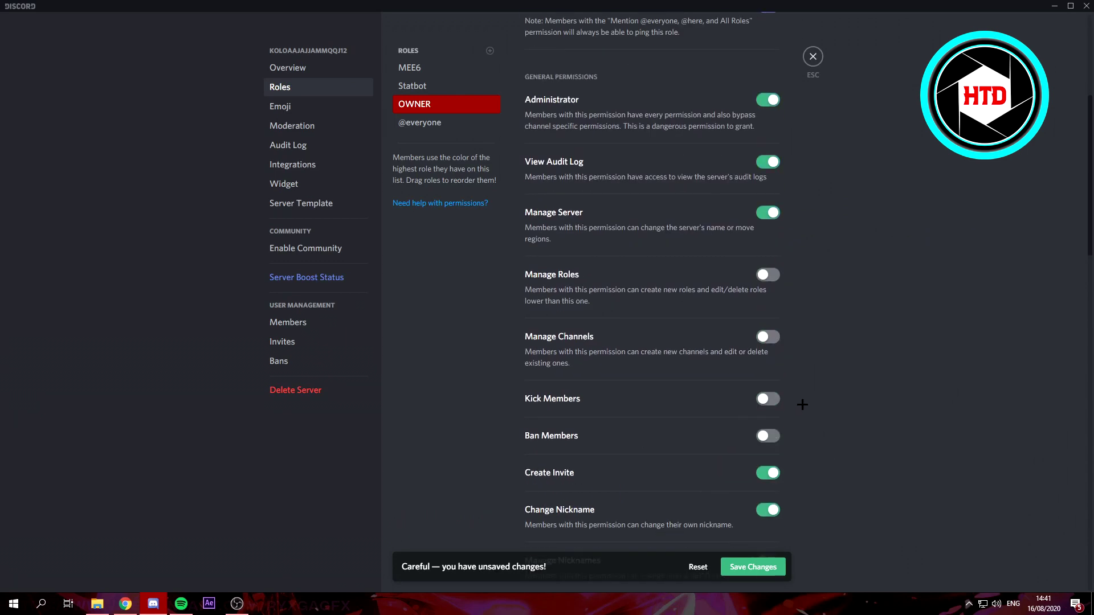
pyautogui.click(768, 279)
pyautogui.click(768, 337)
pyautogui.click(768, 398)
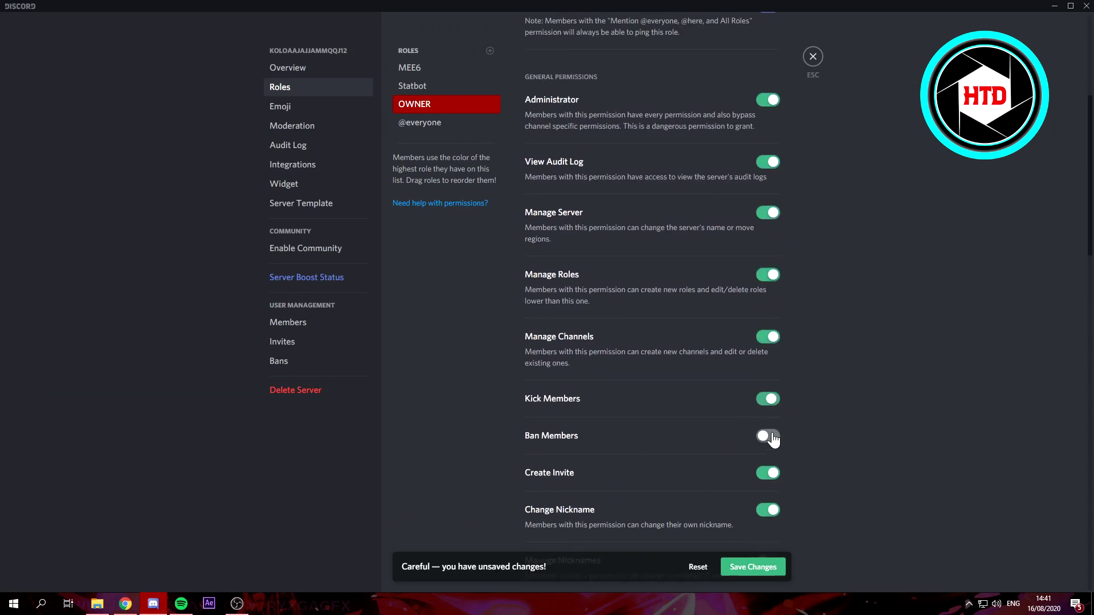
pyautogui.click(768, 436)
# Grant the OWNER role Manage Nicknames, Manage Emojis, Manage Webhooks, Send TTS Messages and Manage Messages
pyautogui.scroll(-5, 766, 436)
pyautogui.click(768, 276)
pyautogui.click(768, 326)
pyautogui.click(768, 364)
pyautogui.scroll(-4, 767, 365)
pyautogui.click(766, 294)
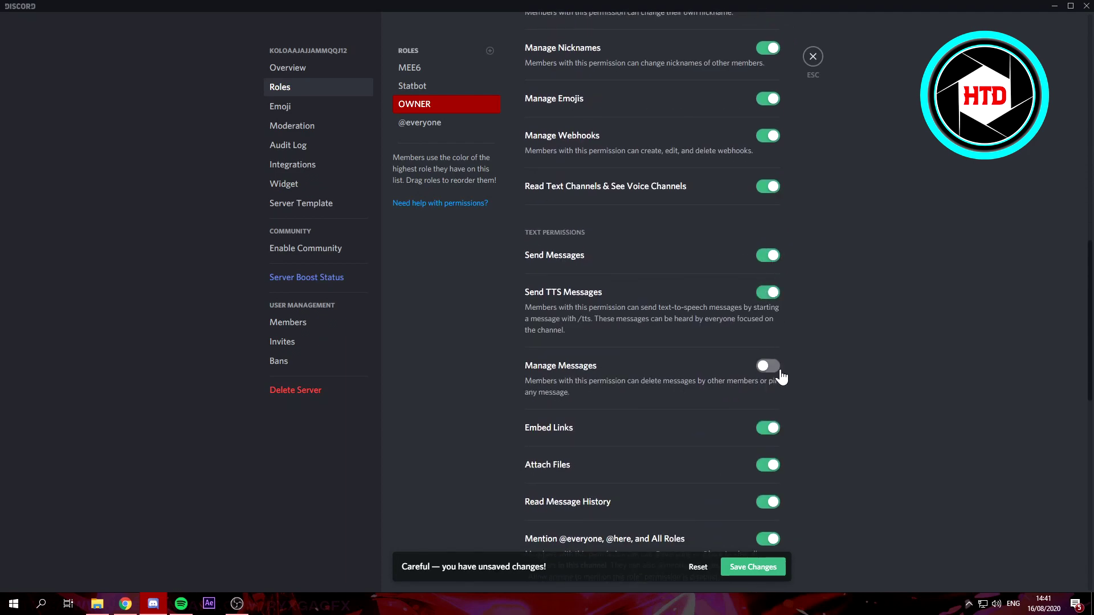
pyautogui.click(772, 366)
# Grant the OWNER role Mute Members, Deafen Members, Move Members and Priority Speaker, and save the role changes
pyautogui.scroll(-5, 777, 365)
pyautogui.scroll(-6, 779, 364)
pyautogui.click(768, 238)
pyautogui.click(768, 275)
pyautogui.click(770, 319)
pyautogui.click(764, 448)
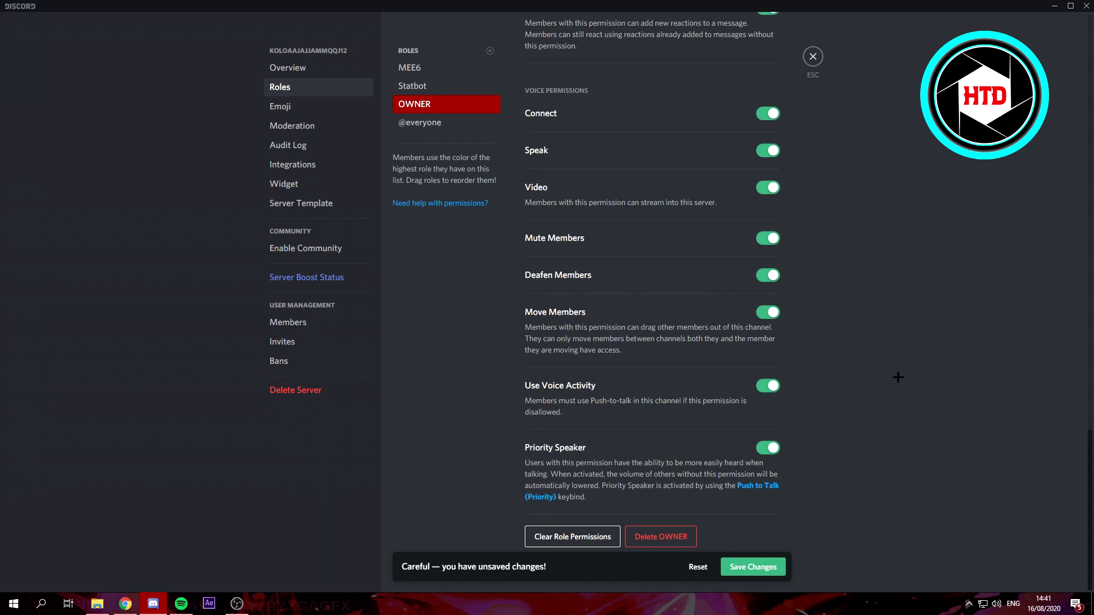
pyautogui.click(766, 567)
# Move the OWNER role to the top of the role list, above MEE6, and save the new order
pyautogui.scroll(15, 653, 393)
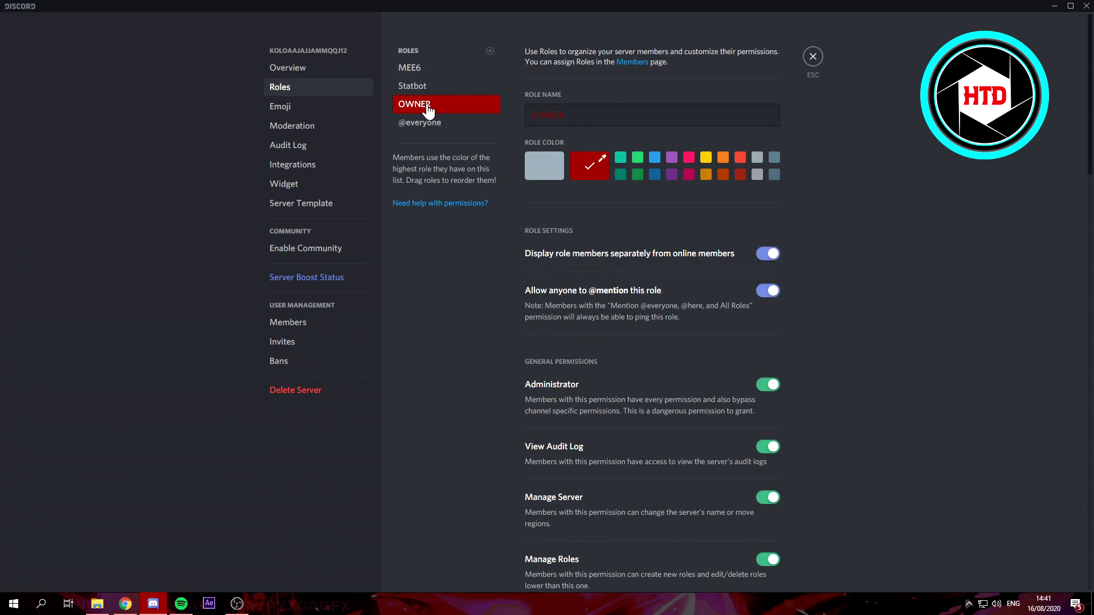
pyautogui.moveTo(428, 107); pyautogui.dragTo(429, 66)
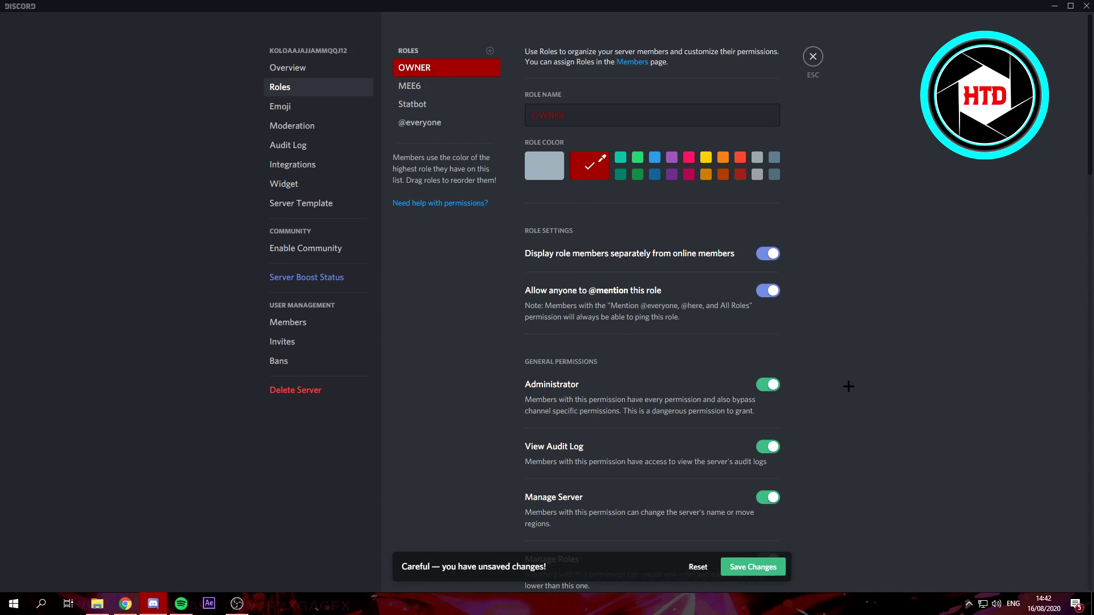
pyautogui.click(777, 566)
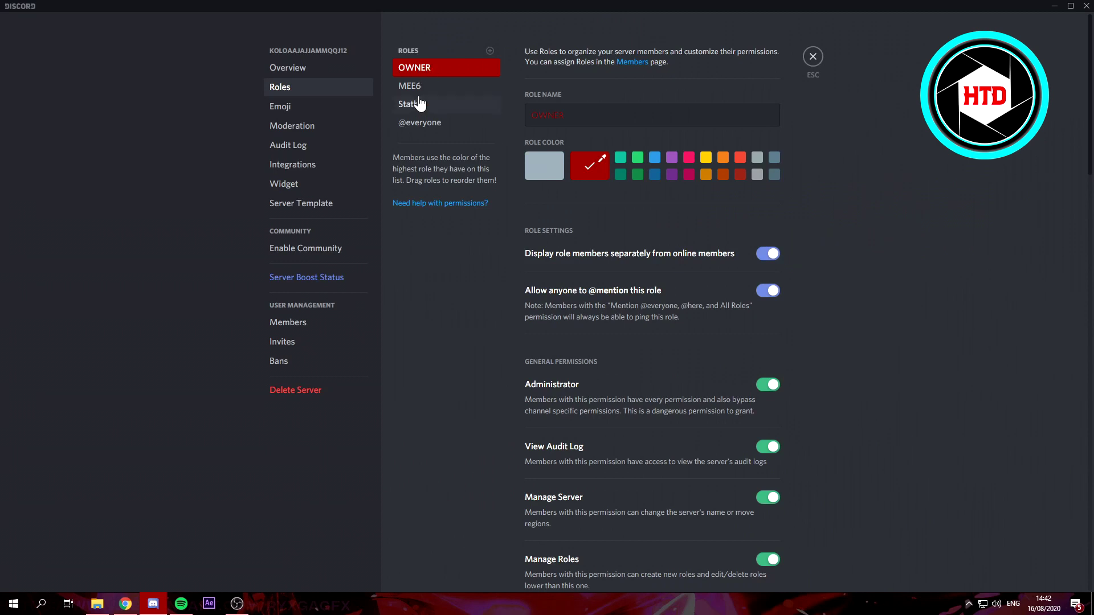
# Move the OWNER role below MEE6 and return it to the top of the role list
pyautogui.moveTo(431, 68); pyautogui.dragTo(421, 76)
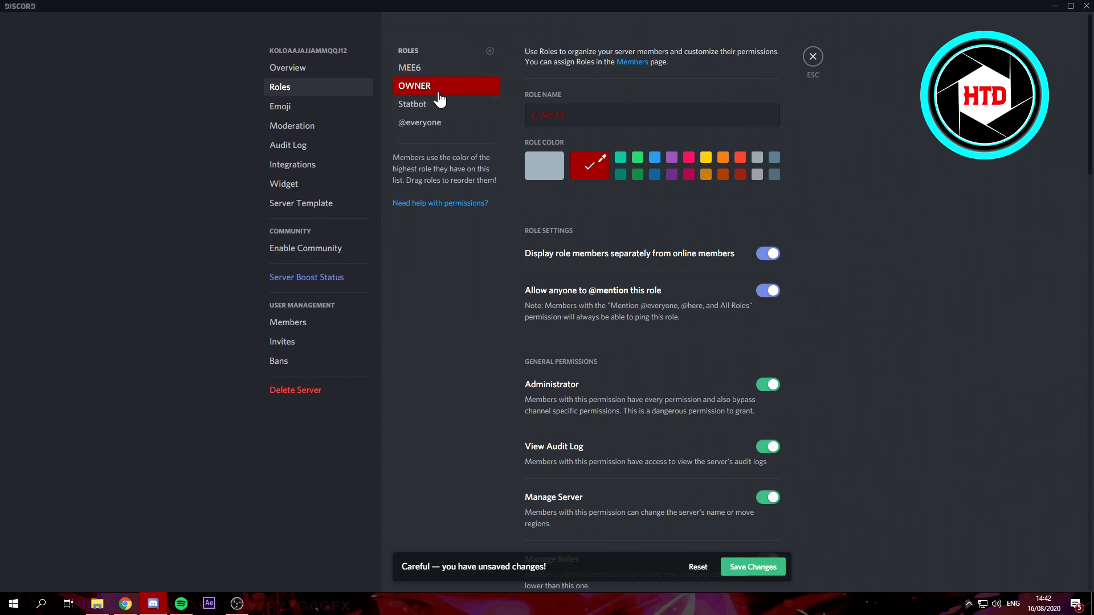
pyautogui.moveTo(441, 101); pyautogui.dragTo(433, 76)
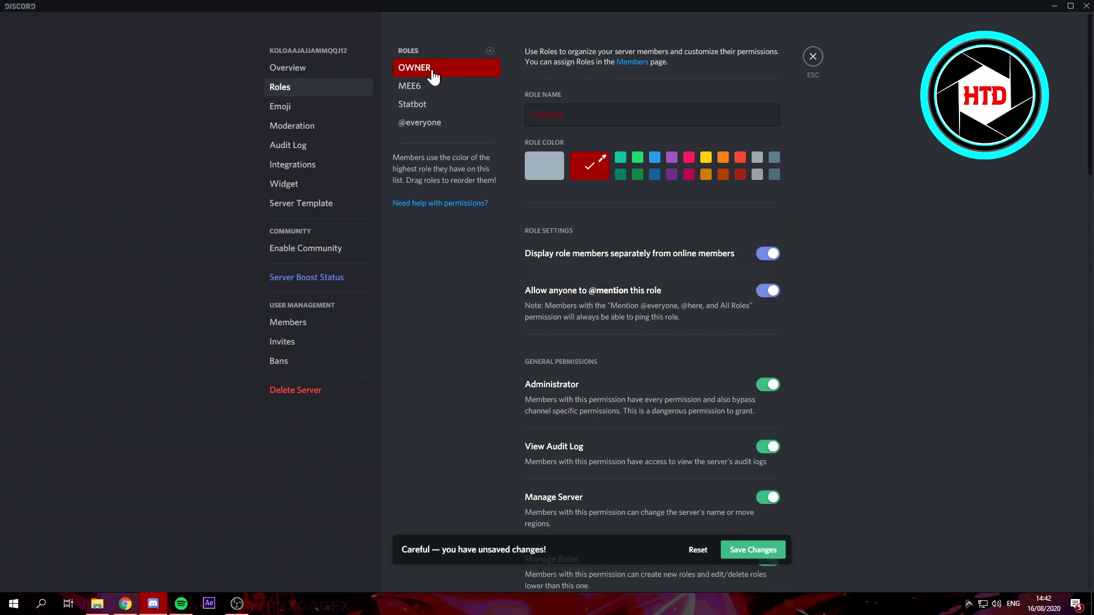
# Leave the server settings and assign the OWNER role to your own account from the member list
pyautogui.click(814, 52)
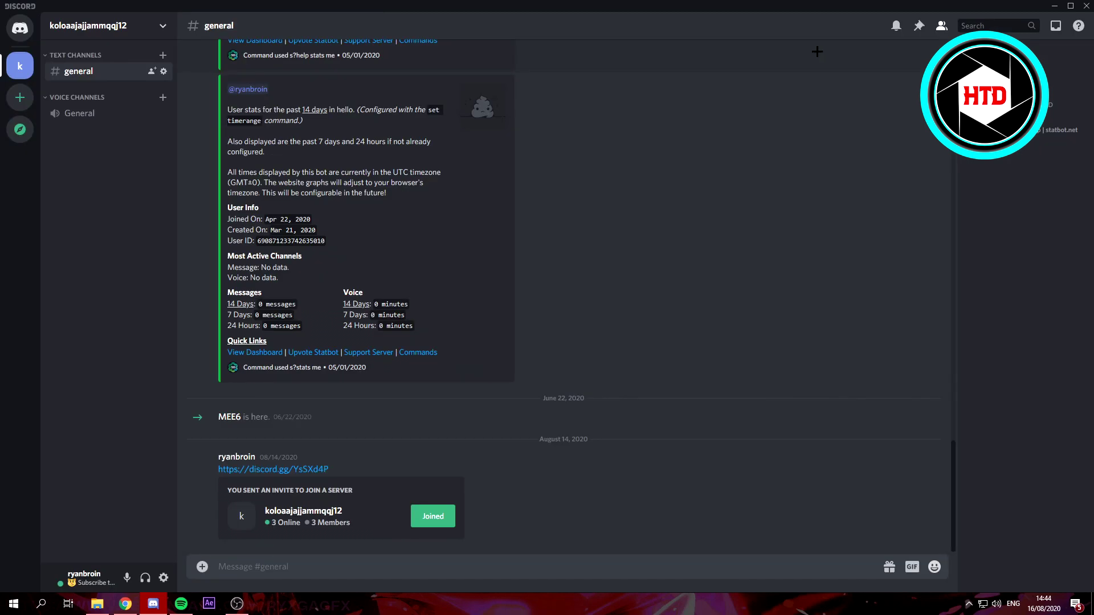
pyautogui.click(1066, 104)
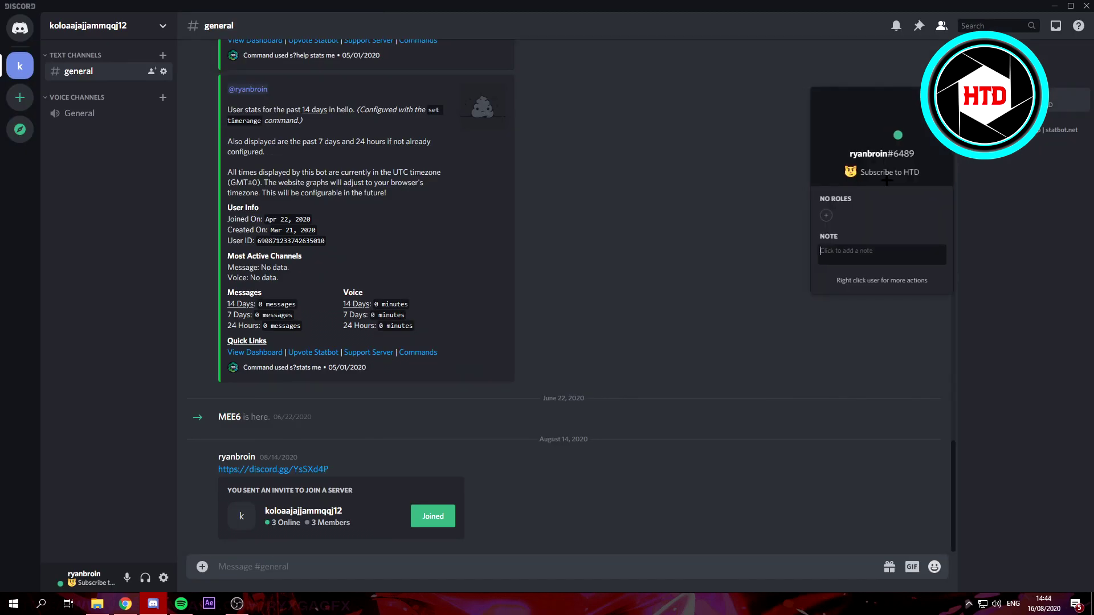
pyautogui.click(826, 215)
pyautogui.click(817, 272)
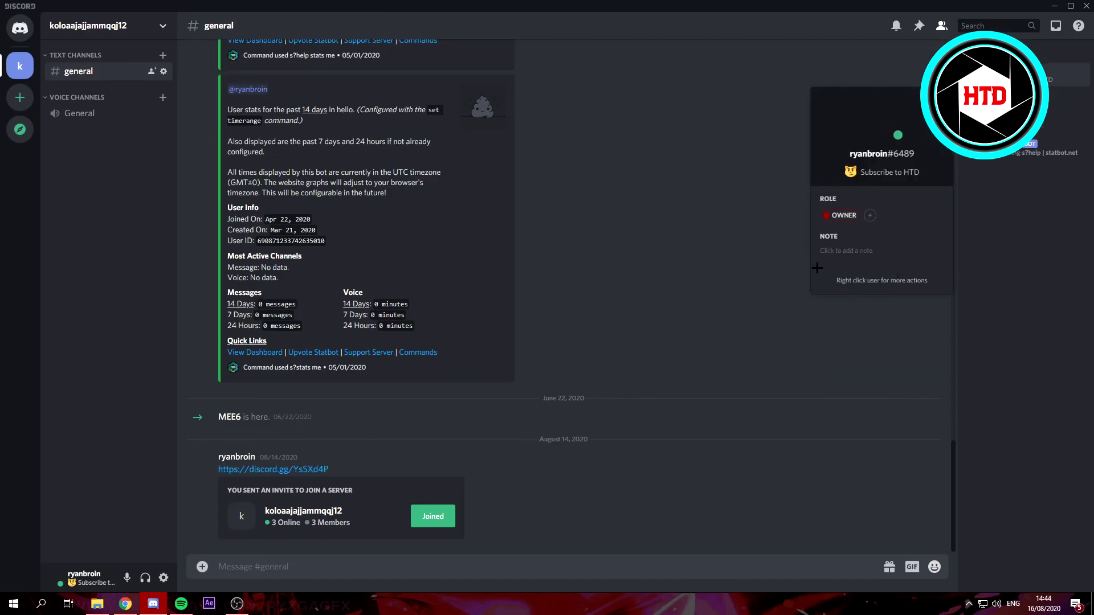
pyautogui.click(1014, 235)
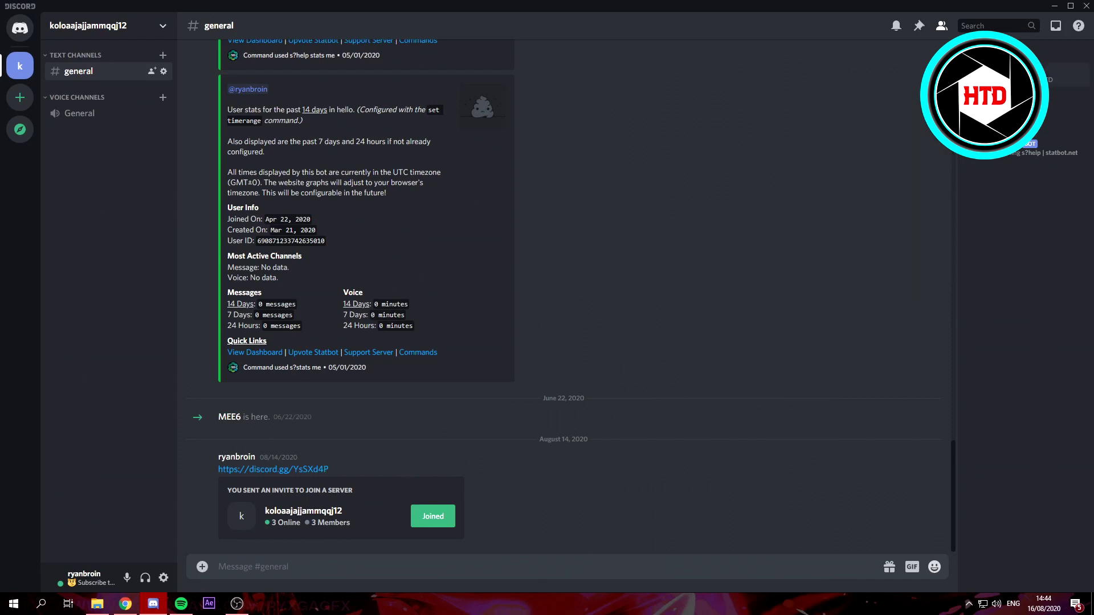
# Add the admin role to your own account alongside the OWNER role
pyautogui.click(1060, 73)
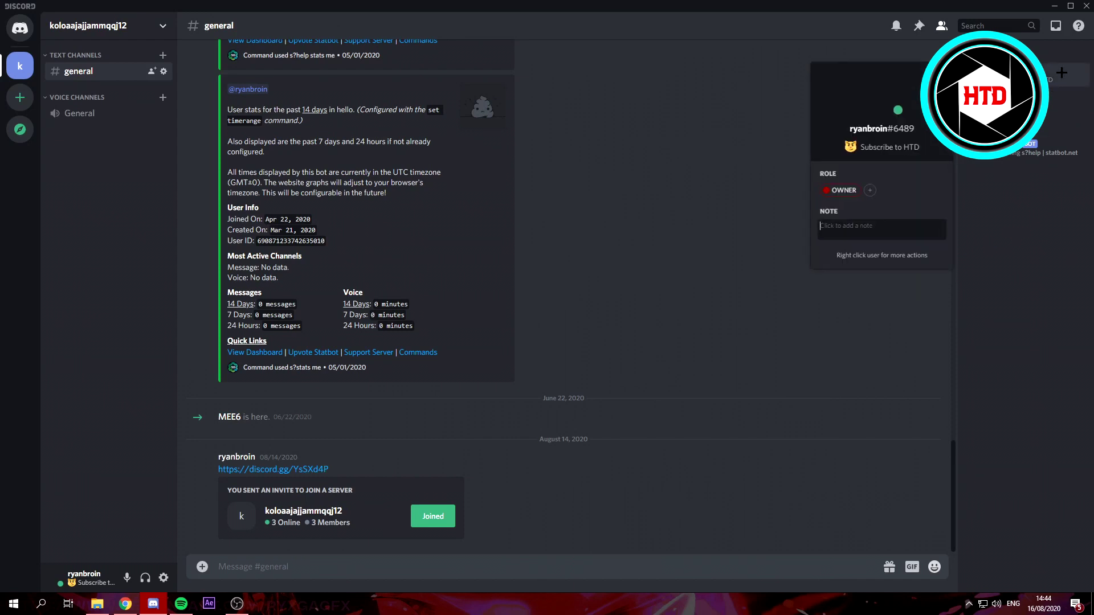
pyautogui.click(871, 191)
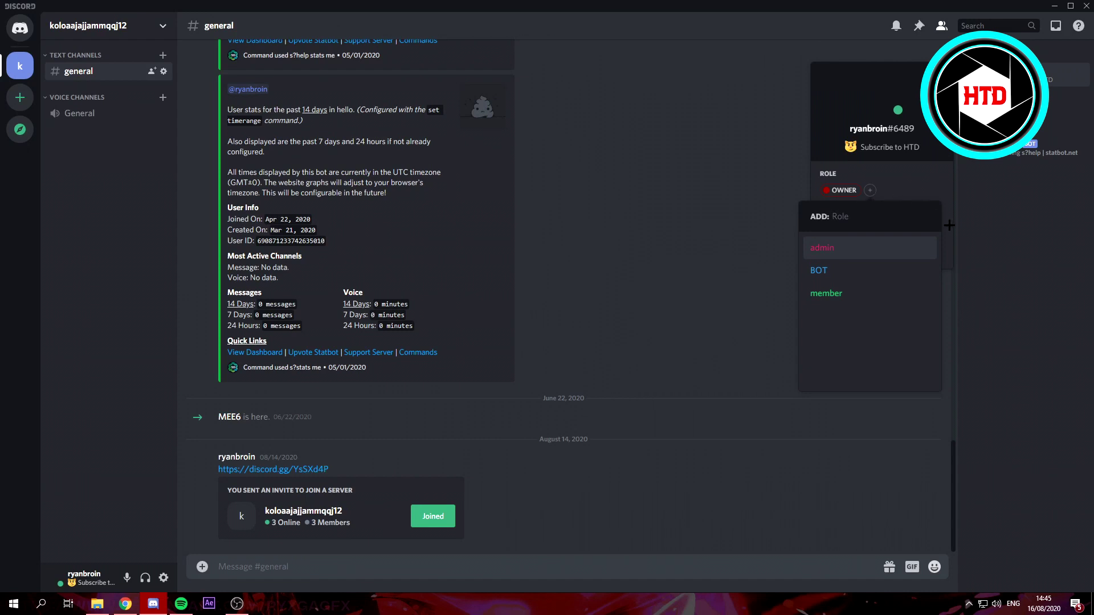
pyautogui.click(855, 247)
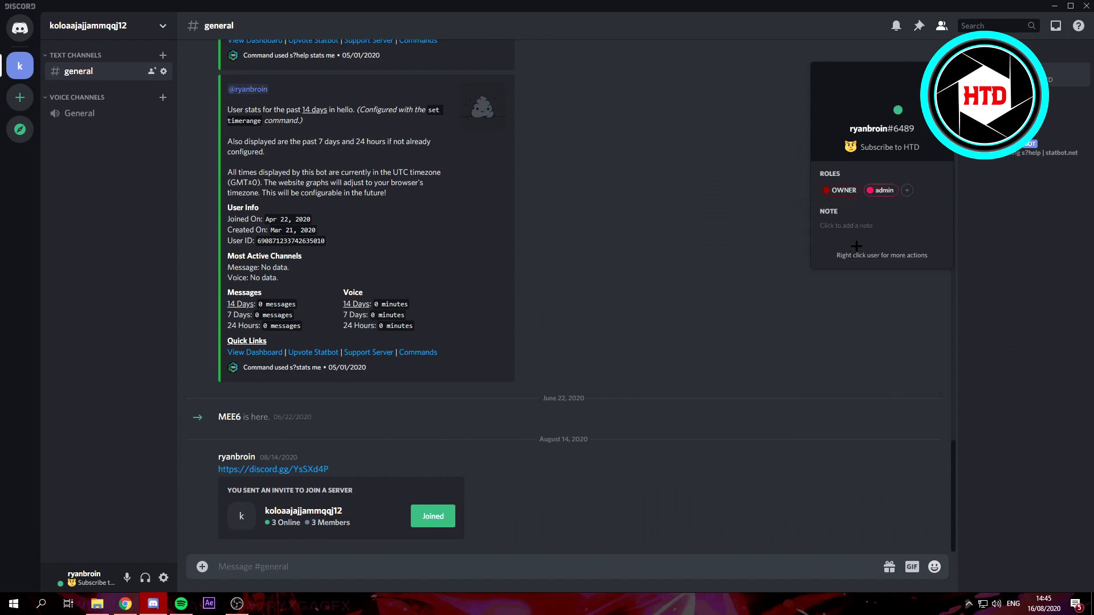
pyautogui.click(987, 192)
# Assign the BOT role to the MEE6 bot from the member list
pyautogui.click(1054, 124)
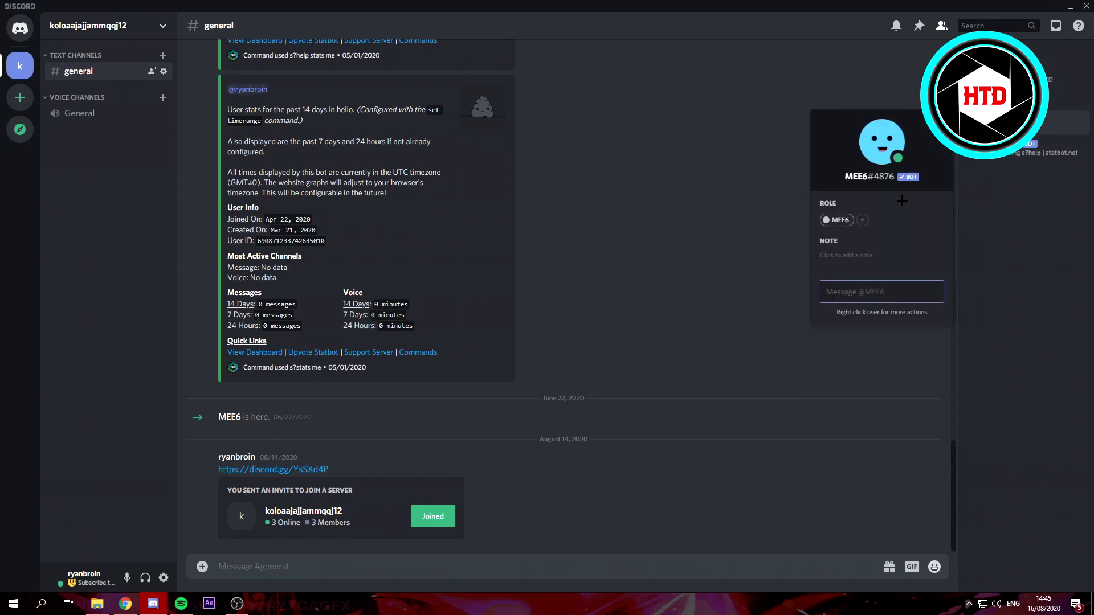
pyautogui.click(862, 222)
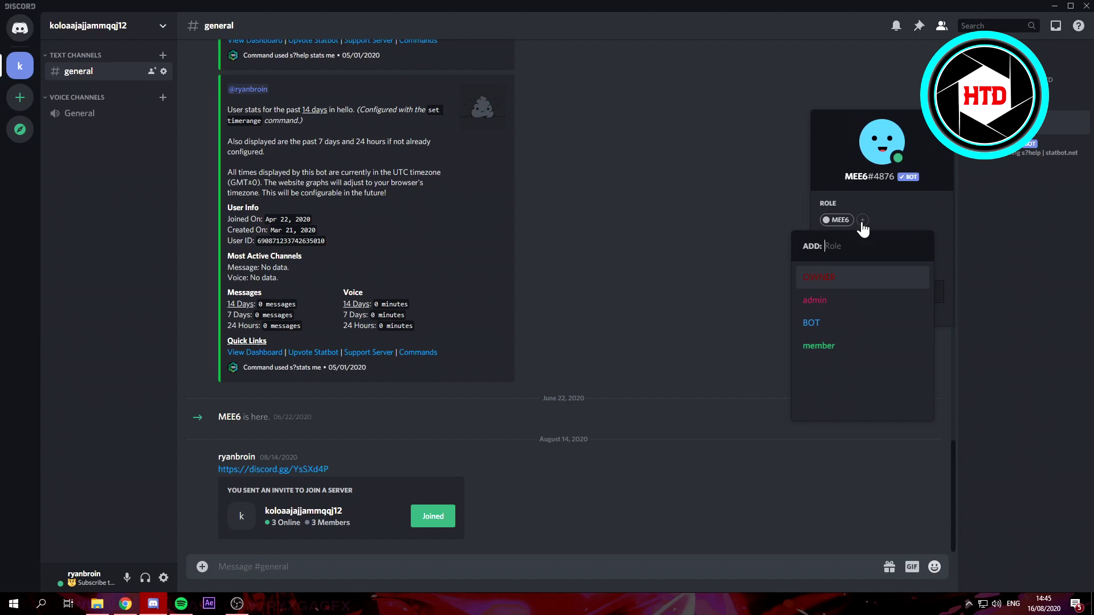
pyautogui.click(841, 323)
pyautogui.click(1001, 233)
# Assign the BOT role to Statbot from the member list
pyautogui.click(1026, 149)
pyautogui.click(866, 277)
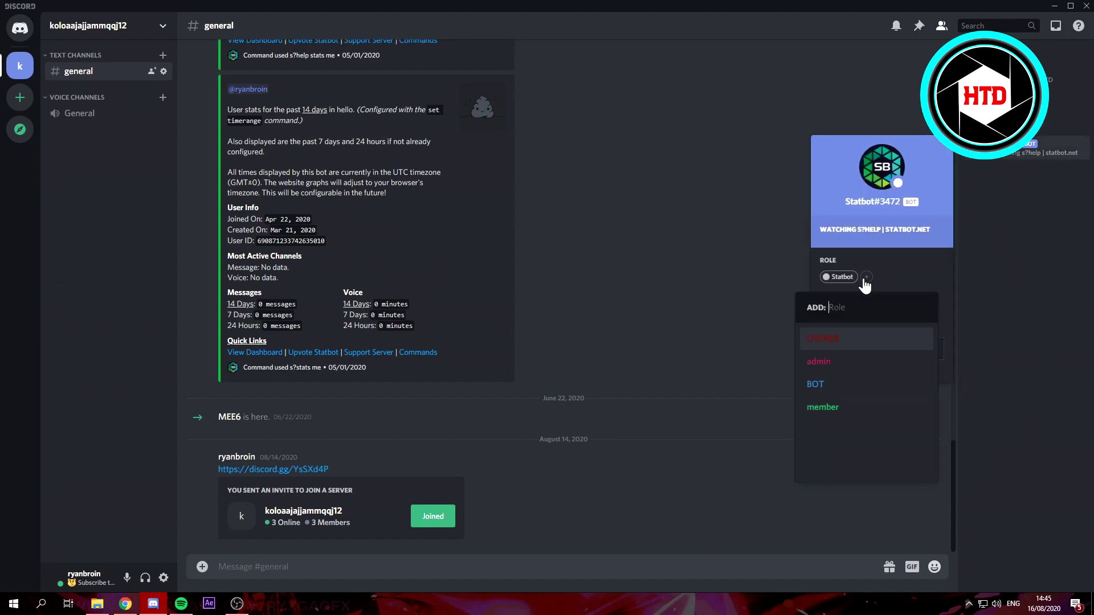
pyautogui.click(839, 364)
# Reopen Statbot's member profile and remove its BOT role
pyautogui.click(1034, 151)
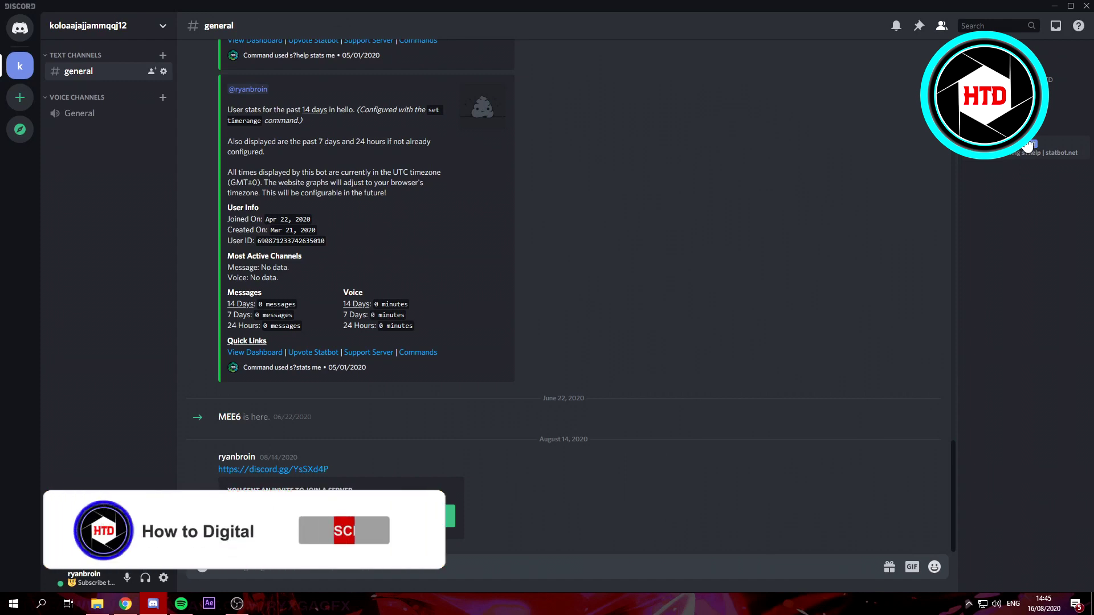
pyautogui.click(1085, 159)
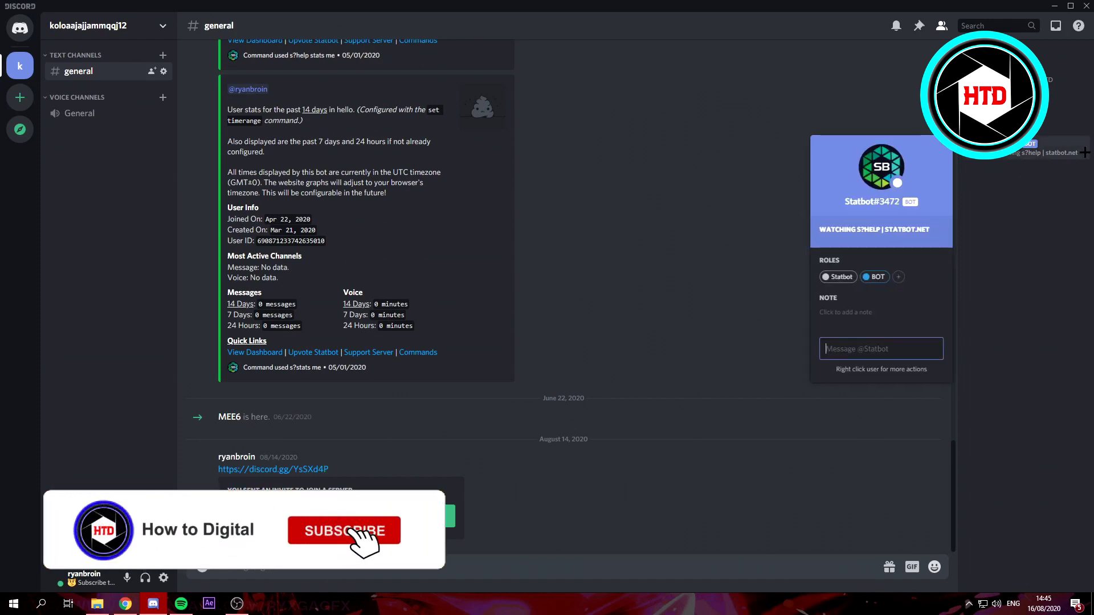
pyautogui.click(866, 277)
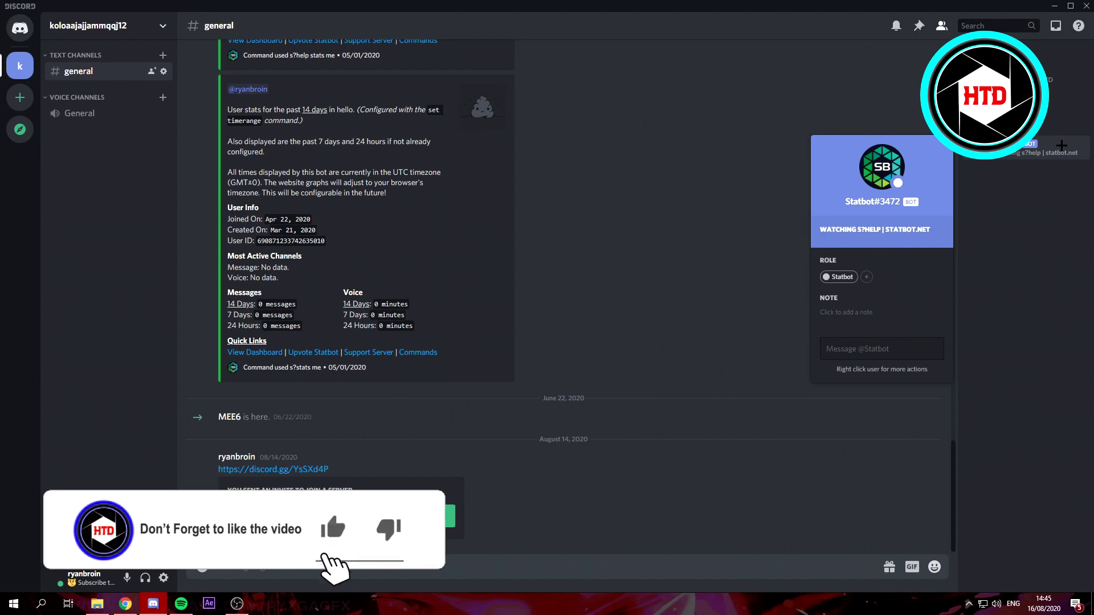
# Assign the member role to Statbot from its open profile and close the profile
pyautogui.click(866, 277)
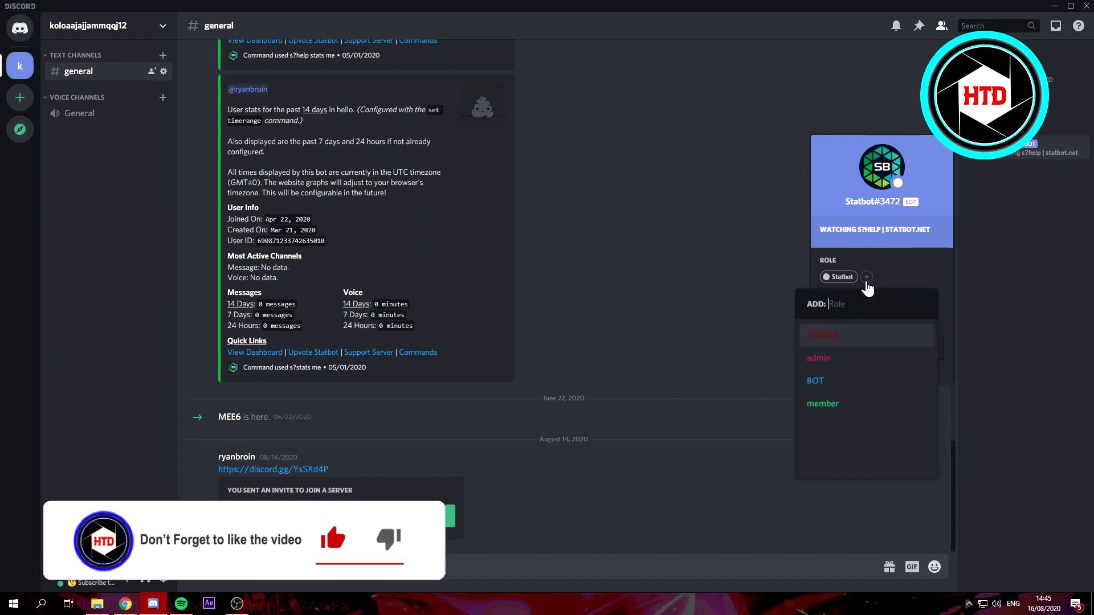
pyautogui.click(853, 403)
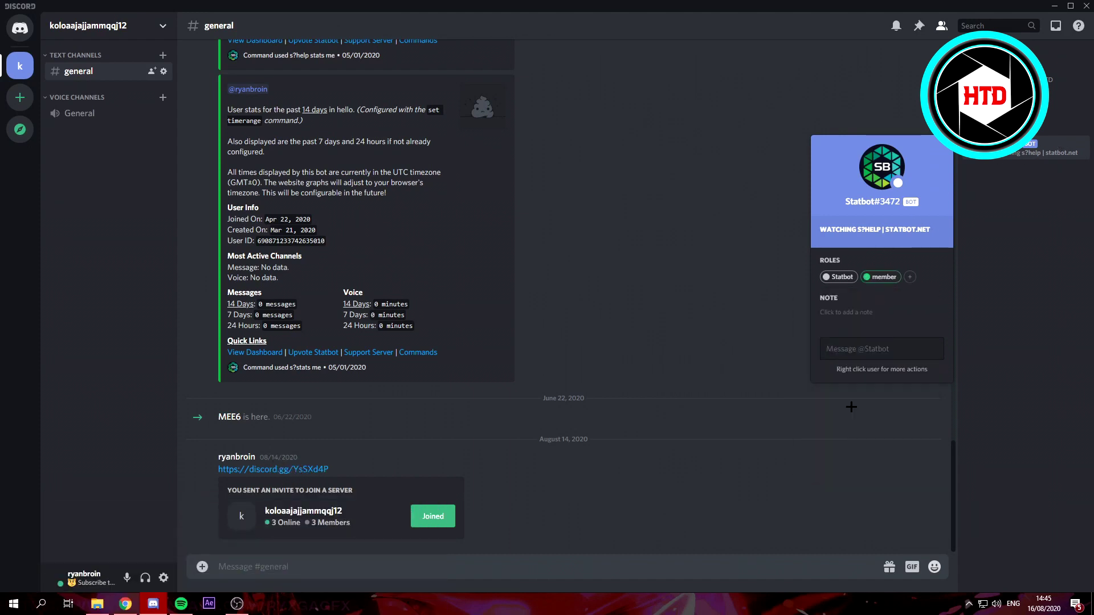
pyautogui.click(1023, 272)
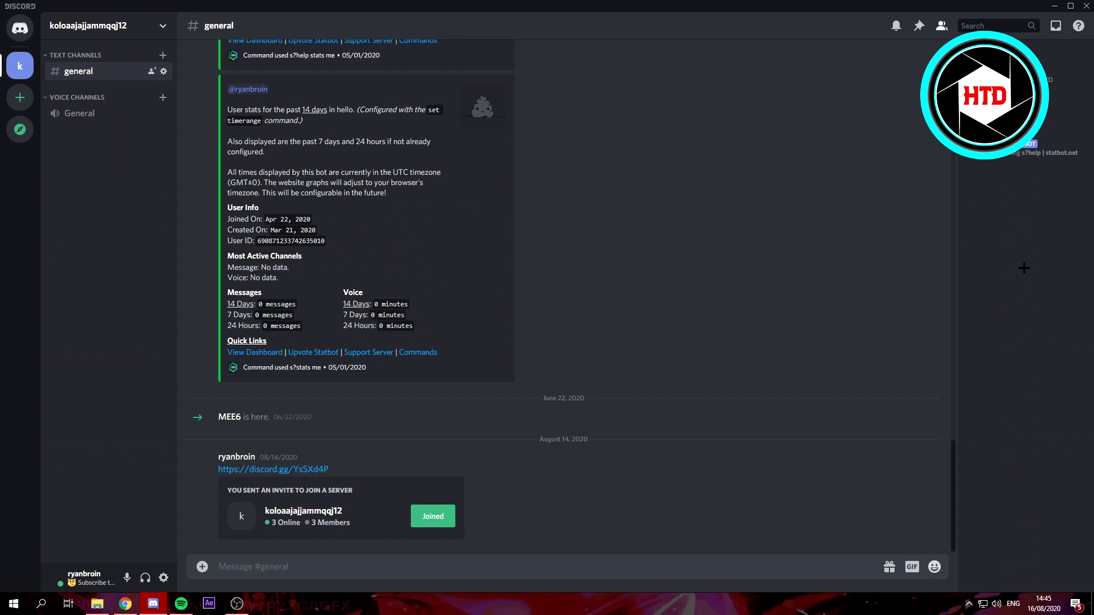
pyautogui.click(1058, 162)
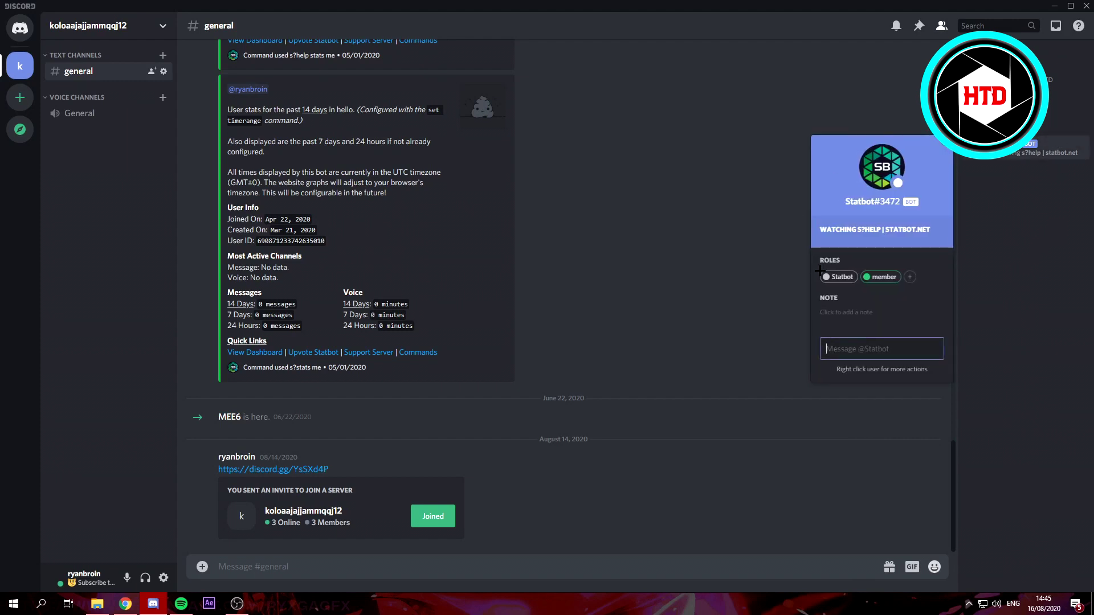
pyautogui.click(910, 277)
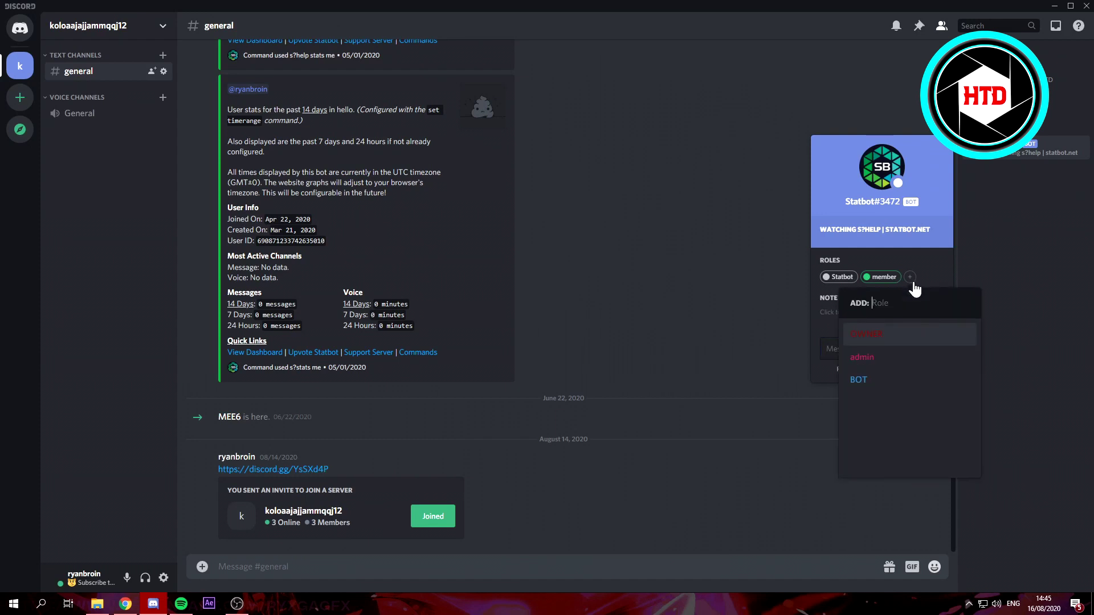
pyautogui.click(1000, 227)
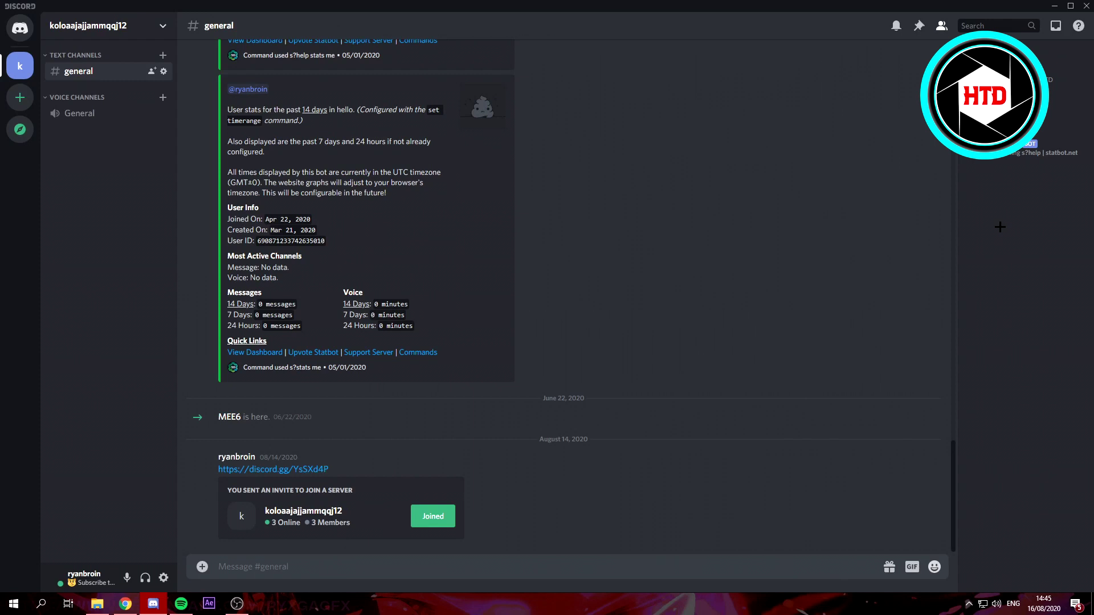
pyautogui.click(1050, 86)
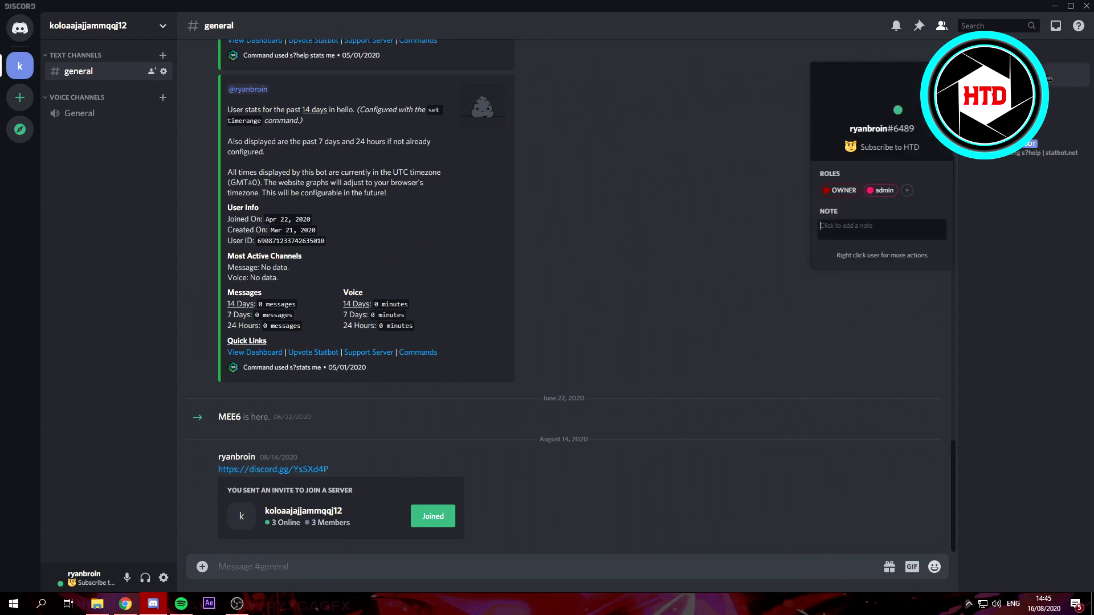
pyautogui.click(694, 157)
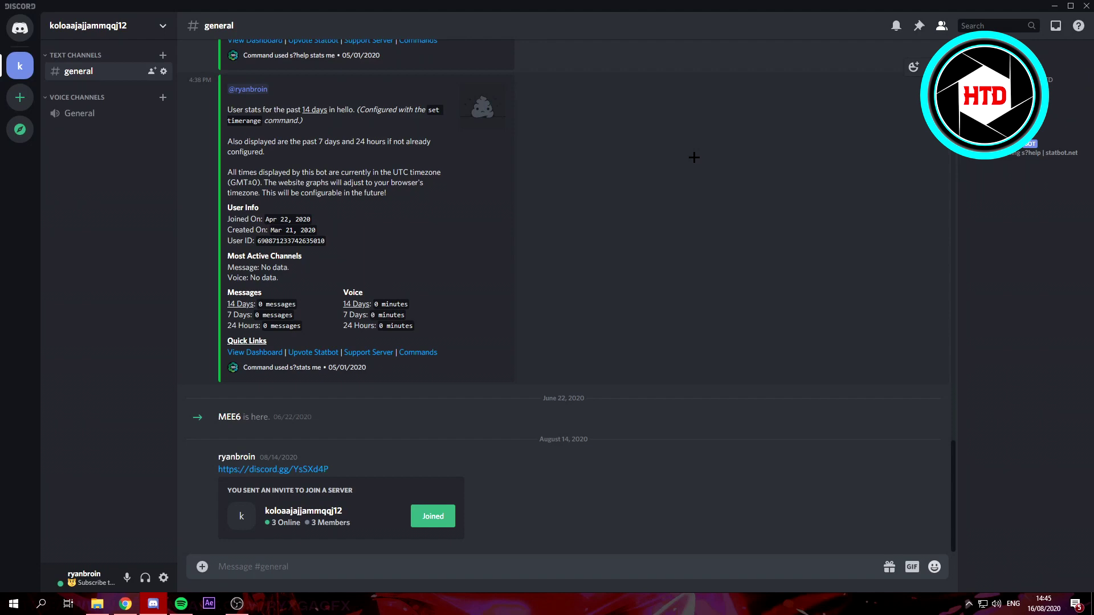
# Delete the BOT role from the server's role settings and return to the general channel
pyautogui.click(164, 578)
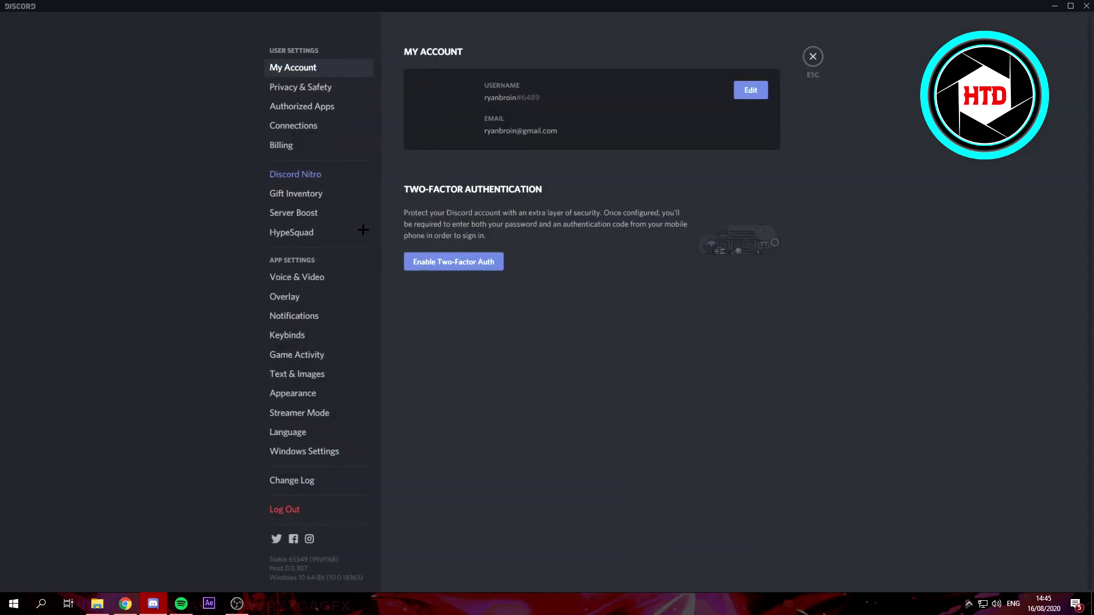
pyautogui.click(813, 57)
pyautogui.click(155, 26)
pyautogui.click(129, 114)
pyautogui.click(308, 87)
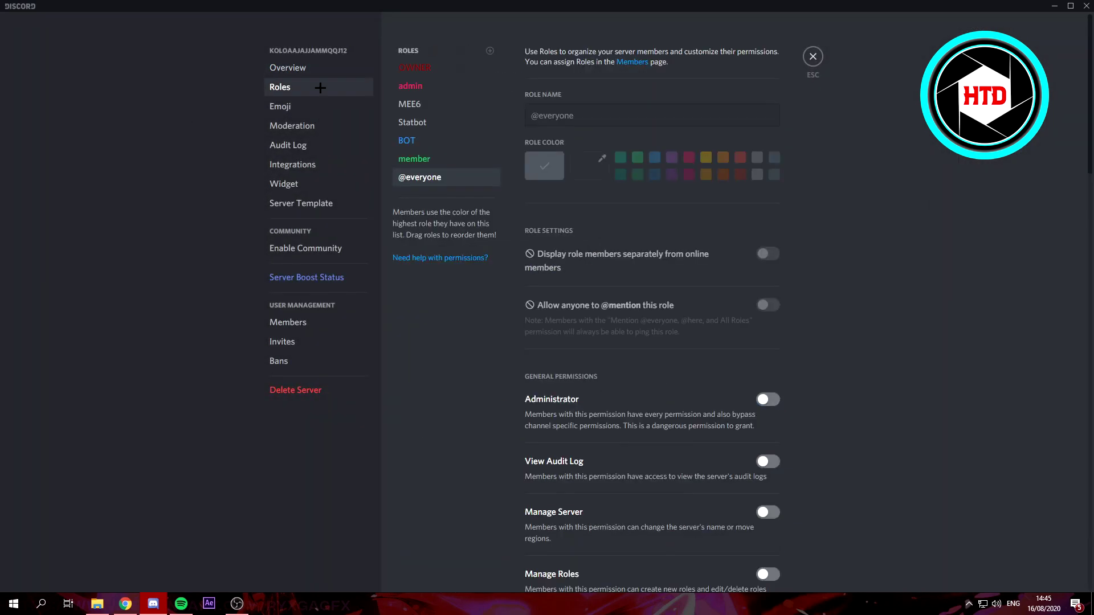
pyautogui.click(452, 85)
pyautogui.click(429, 142)
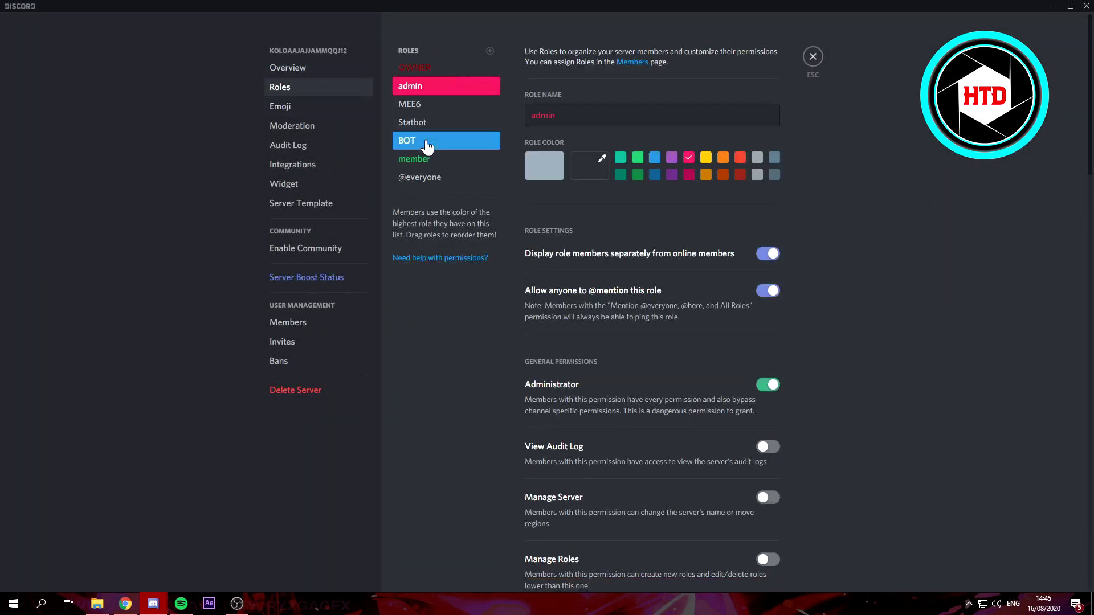
pyautogui.scroll(-20, 591, 117)
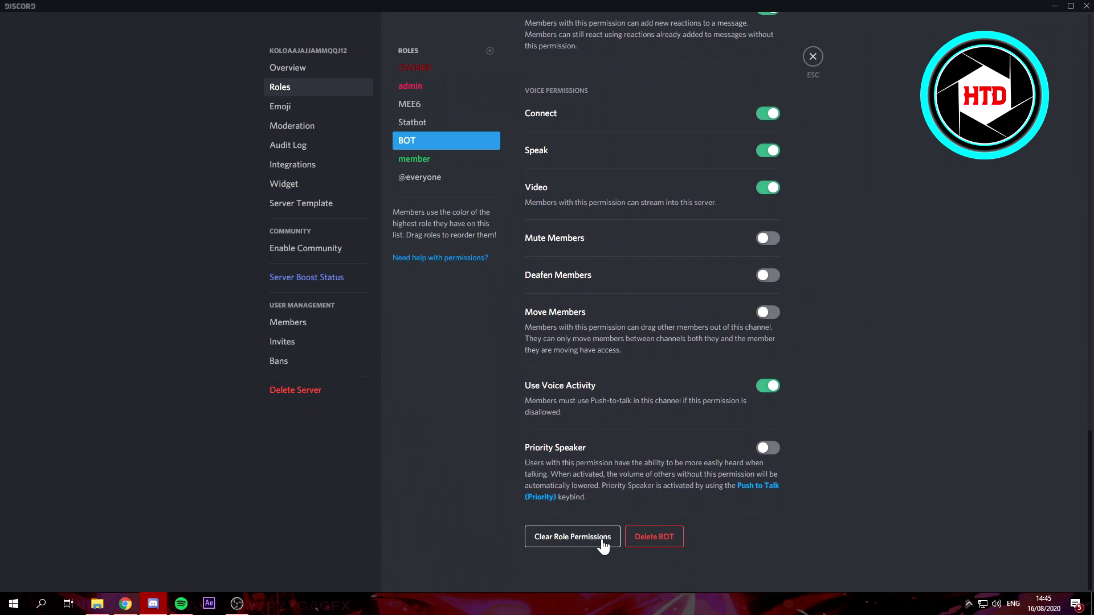
pyautogui.click(662, 544)
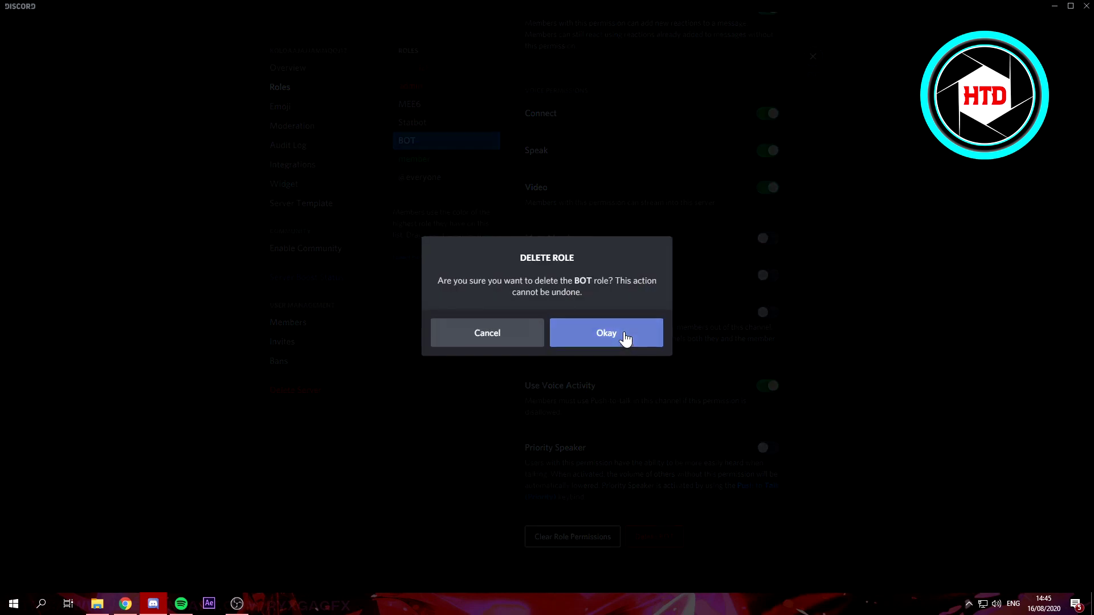
pyautogui.click(629, 337)
pyautogui.click(813, 56)
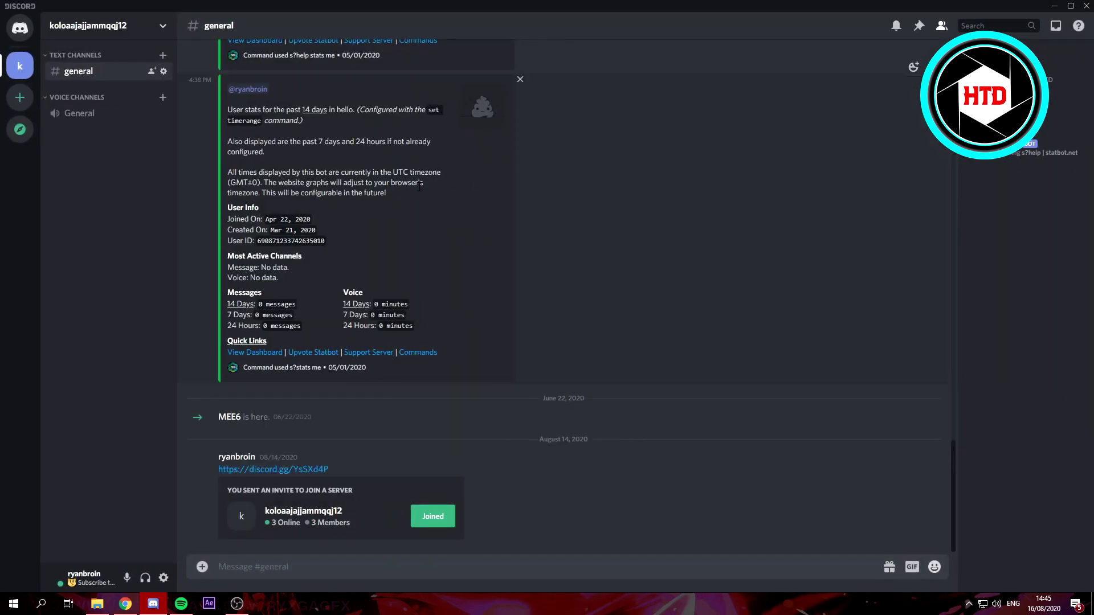
# Add the admin role to the Voice Channels category's permissions and look through its permission options
pyautogui.rightClick(100, 106)
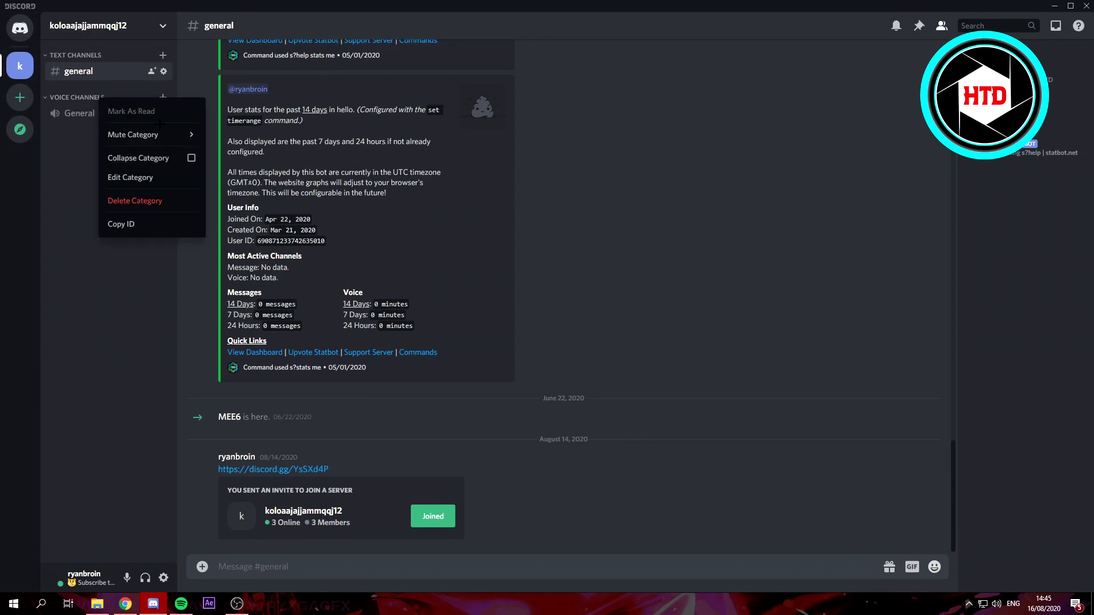
pyautogui.click(161, 177)
pyautogui.click(297, 87)
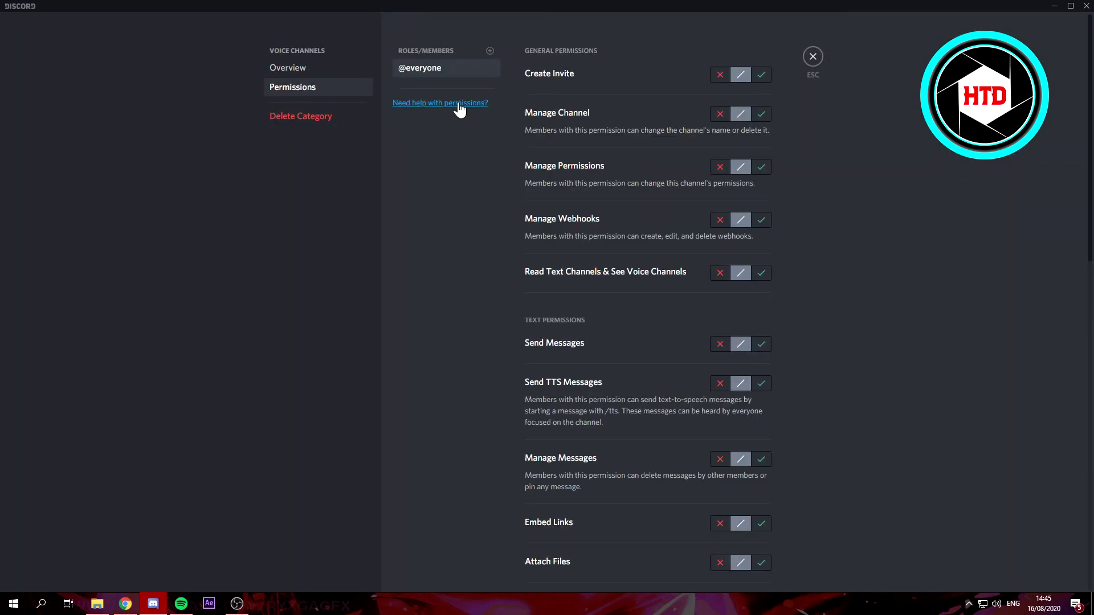
pyautogui.click(489, 50)
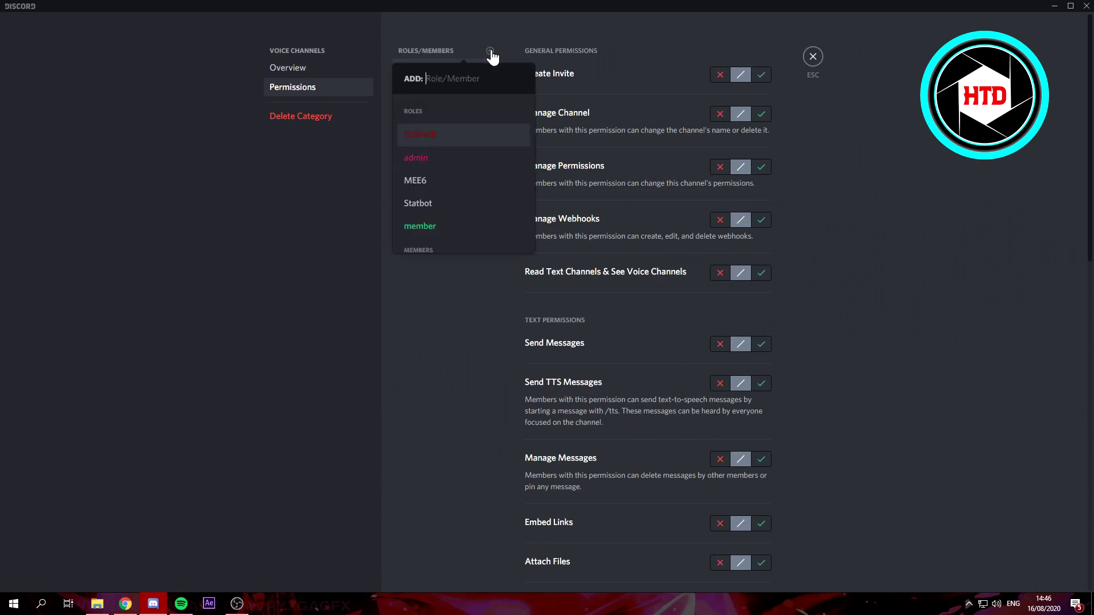
pyautogui.click(509, 160)
pyautogui.scroll(-15, 774, 219)
pyautogui.scroll(20, 780, 222)
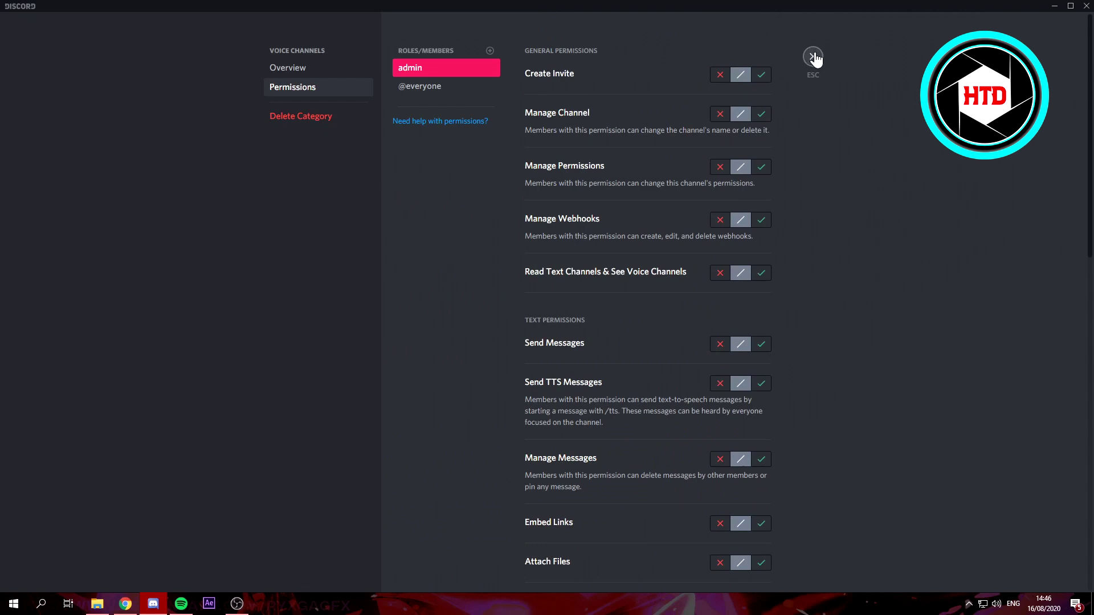
pyautogui.click(812, 57)
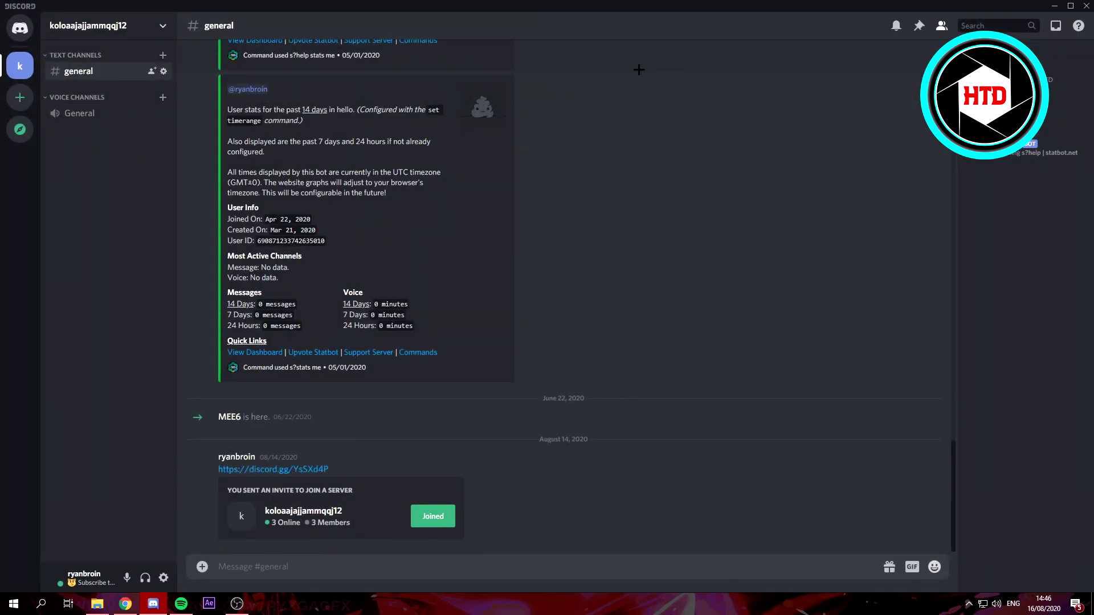